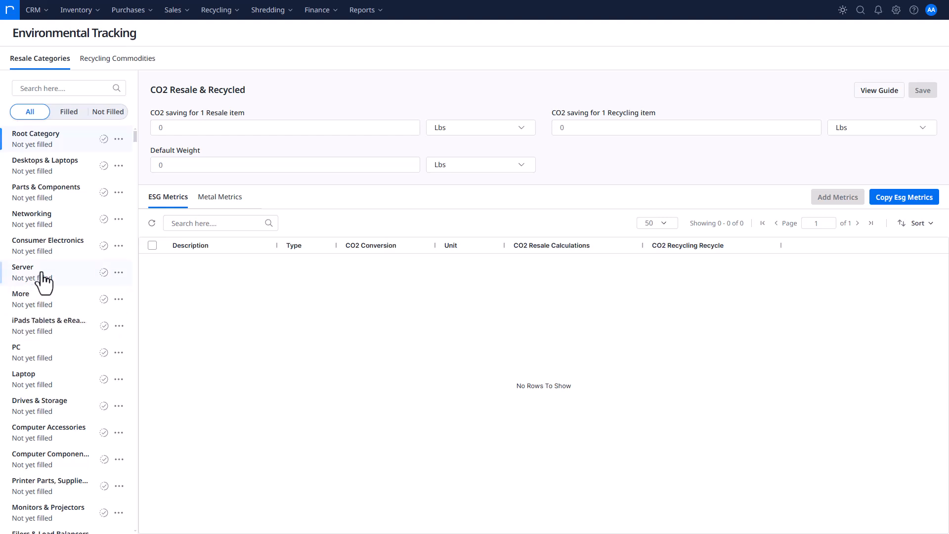
# Set the Server category's CO2 saving to 1200 lbs per resale item and 50 lbs per recycling item, and save
pyautogui.click(38, 275)
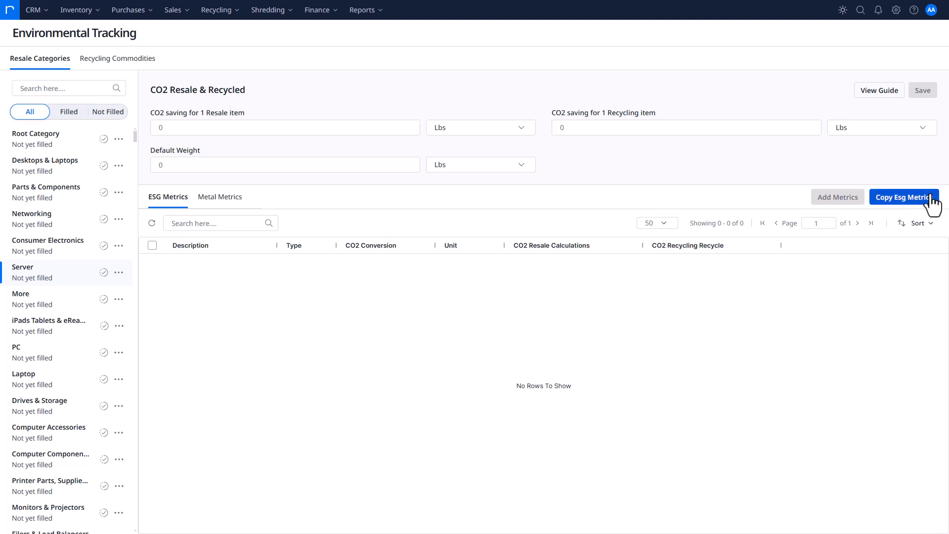
pyautogui.click(190, 130)
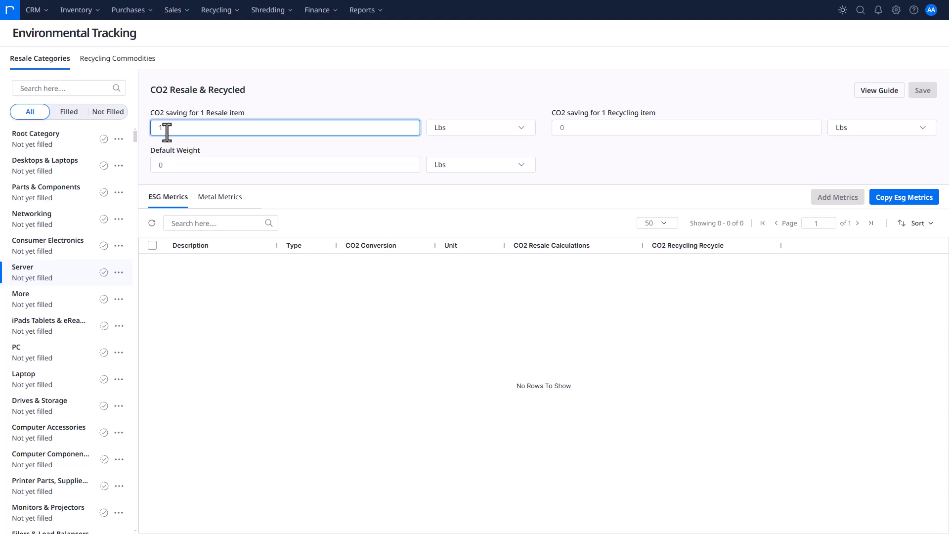
pyautogui.press('Tab')
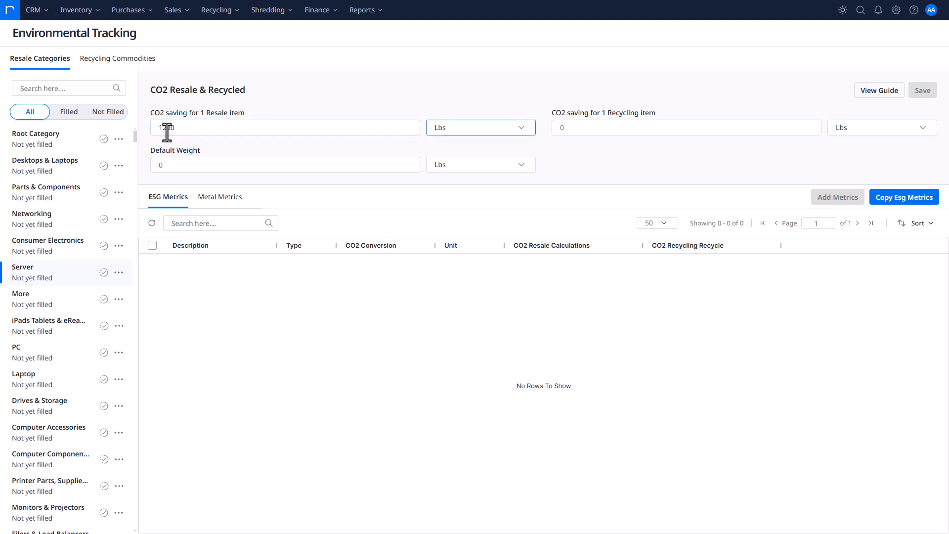
pyautogui.press('Tab')
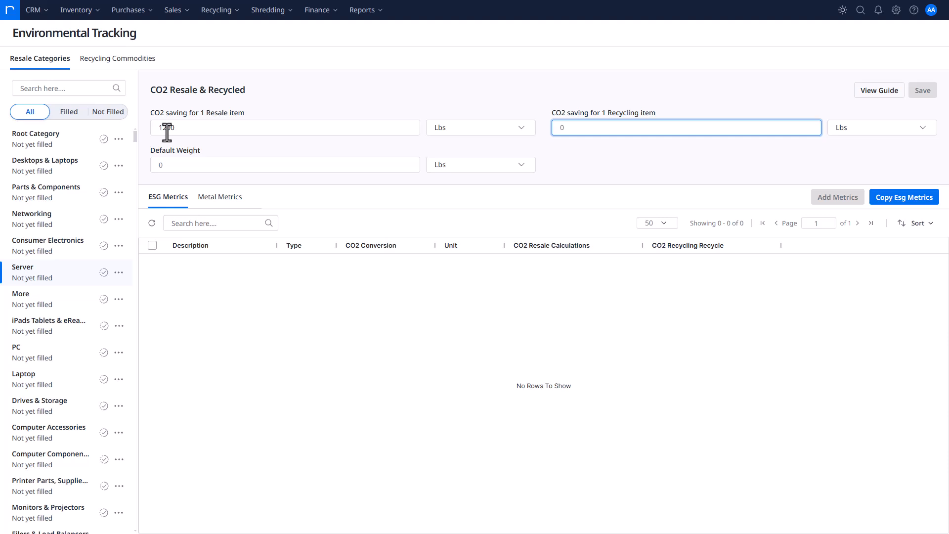
pyautogui.write('50')
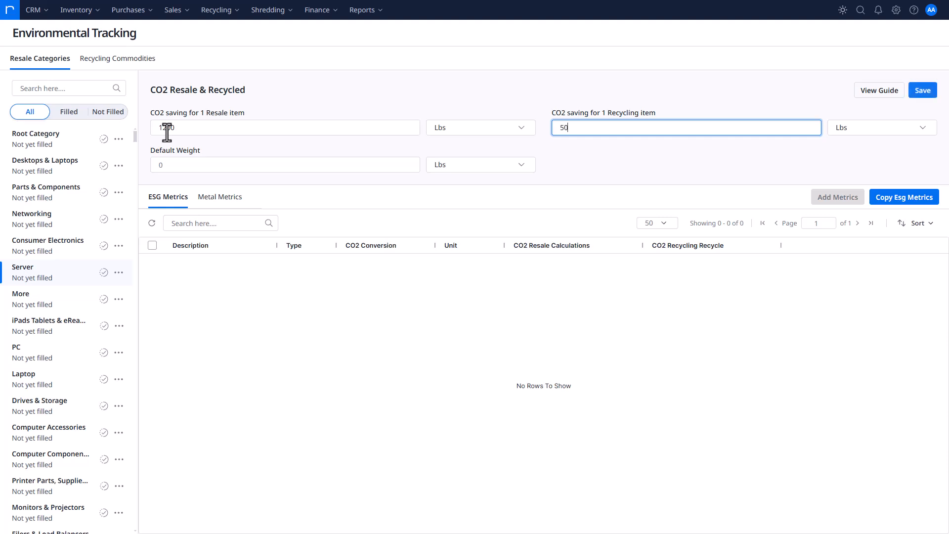
pyautogui.click(240, 170)
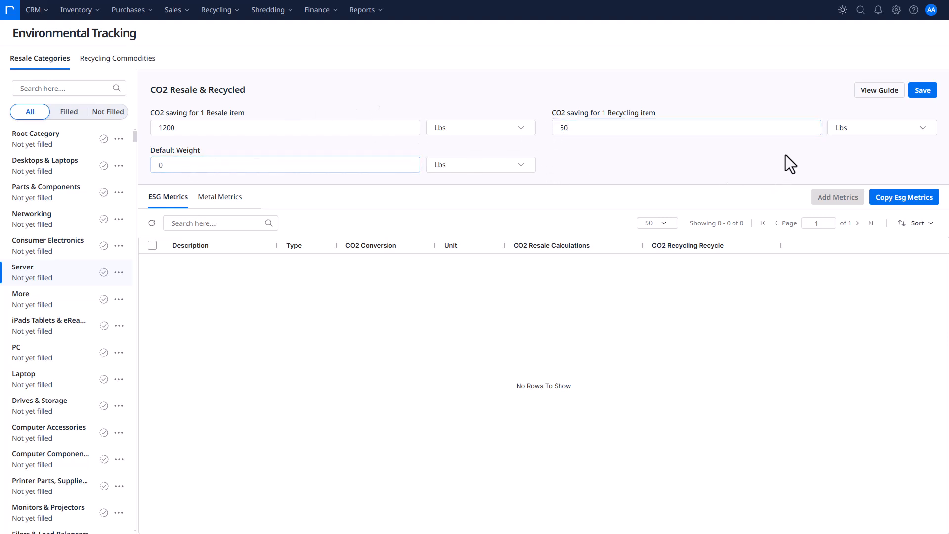
pyautogui.click(922, 90)
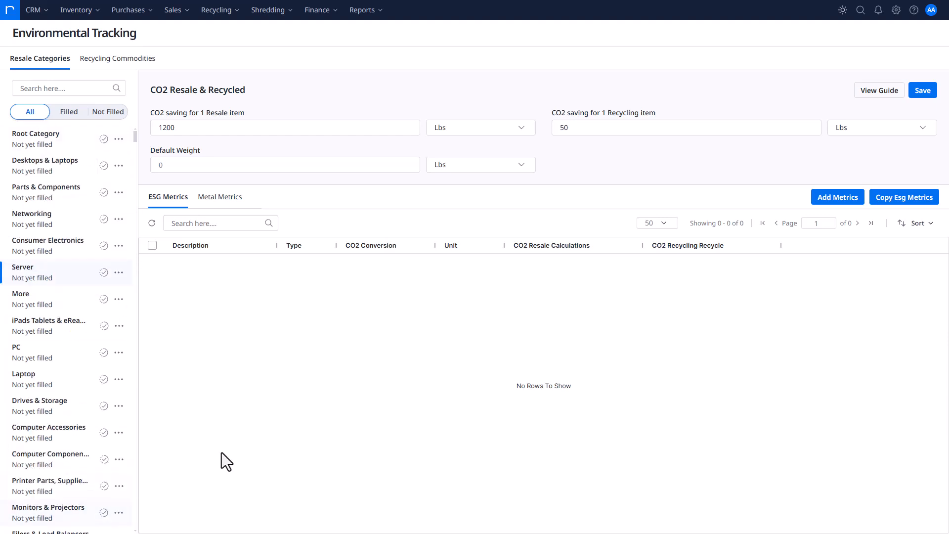
# Add an enabled ESG metric "CO2 OFFSET" to the Server category with CO2 conversion 1 and unit LBS
pyautogui.click(823, 200)
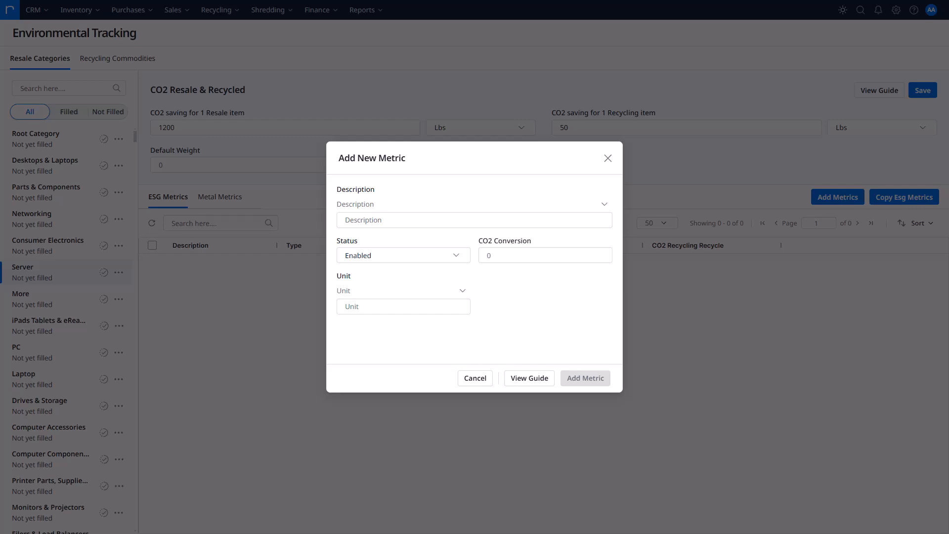
pyautogui.click(417, 221)
pyautogui.write('CO2 OFFSET')
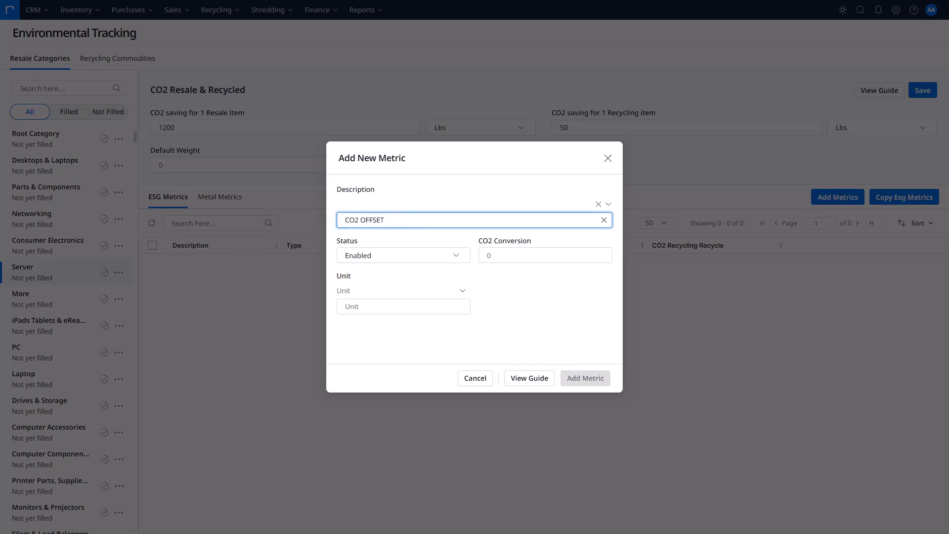
pyautogui.click(518, 258)
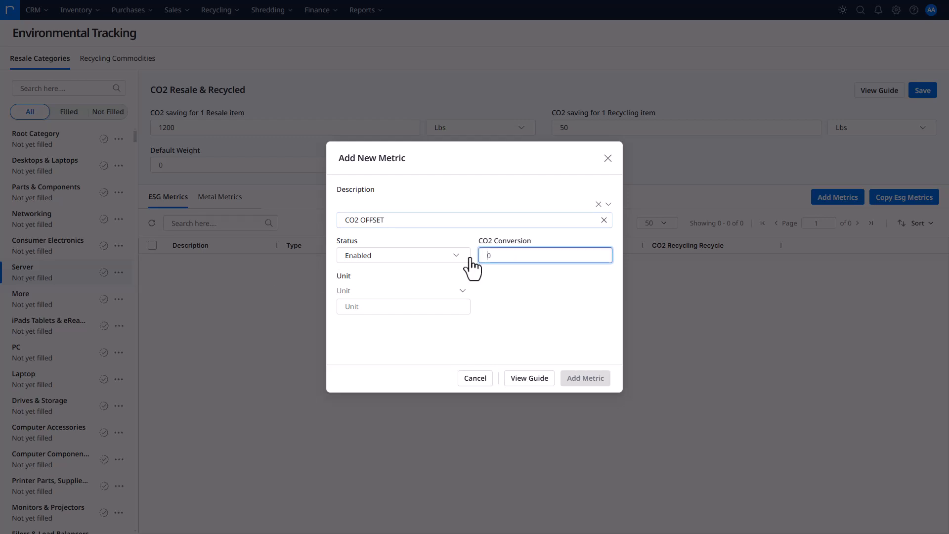
pyautogui.write('1')
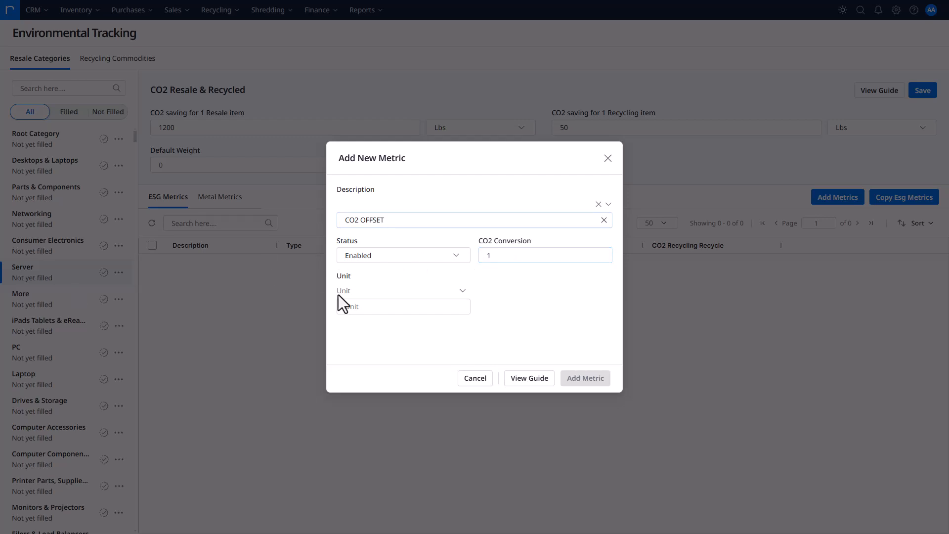
pyautogui.click(370, 304)
pyautogui.write('LBS')
pyautogui.click(576, 384)
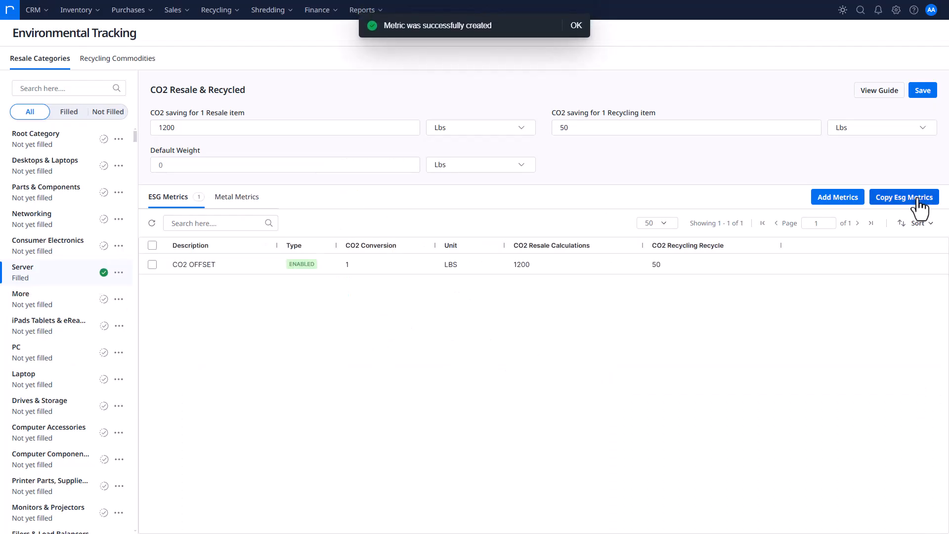
# Add an enabled ESG metric "Electricity Savings KWH" with CO2 conversion 0.875 and unit KWH
pyautogui.click(840, 204)
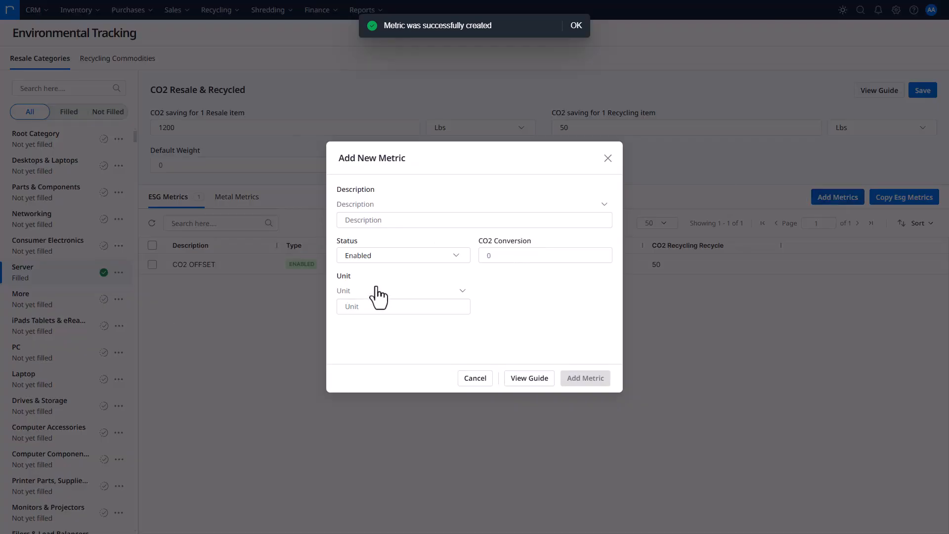
pyautogui.click(393, 223)
pyautogui.write('Electricity Savings KWH')
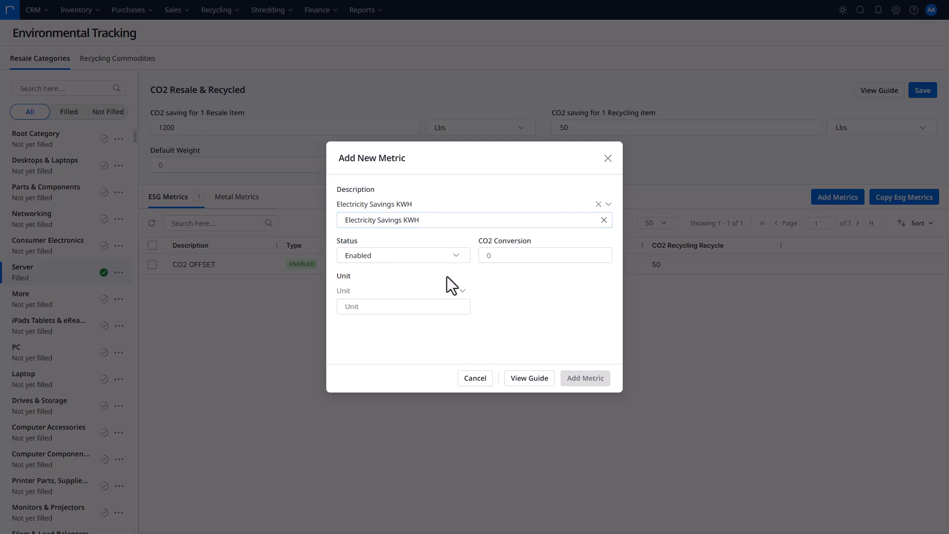
pyautogui.click(514, 257)
pyautogui.write('0.875')
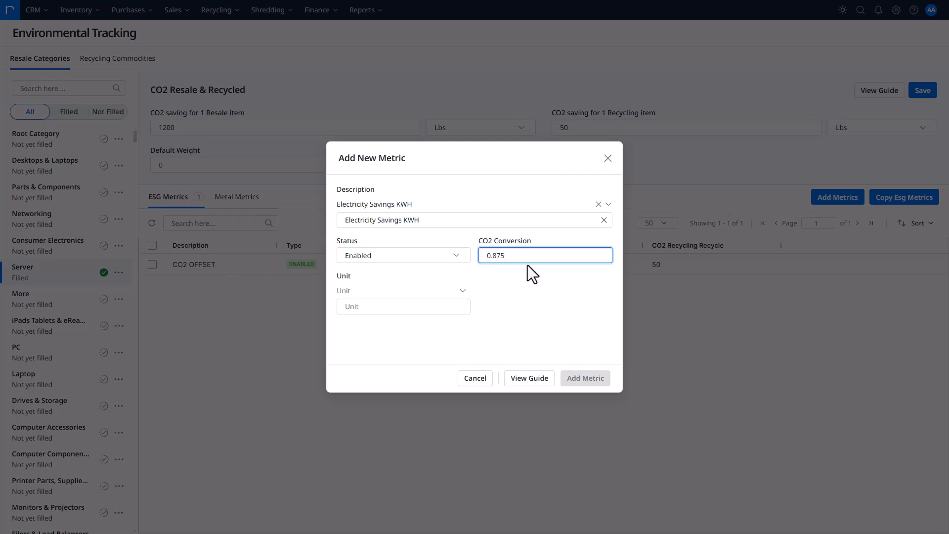
pyautogui.doubleClick(510, 256)
pyautogui.click(358, 305)
pyautogui.write('KWH')
pyautogui.click(584, 387)
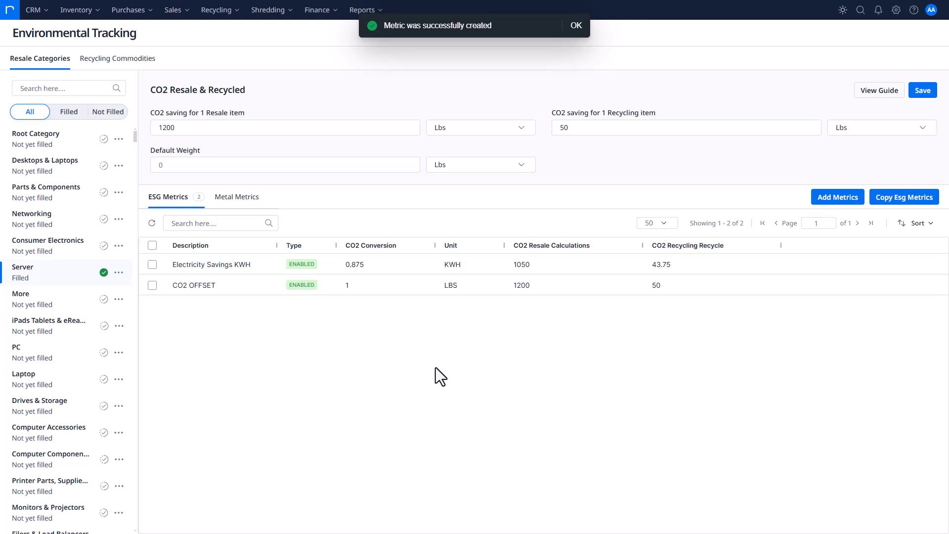
pyautogui.click(538, 265)
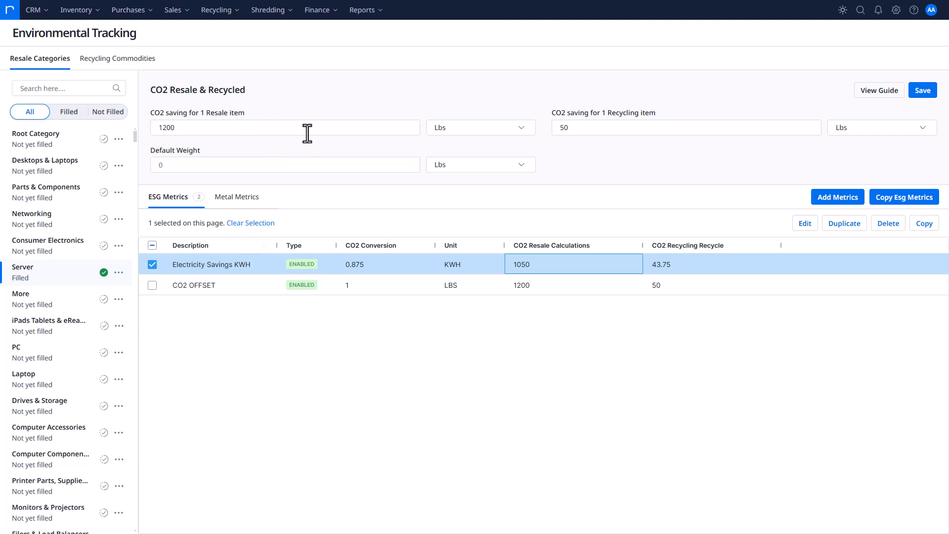
pyautogui.click(360, 265)
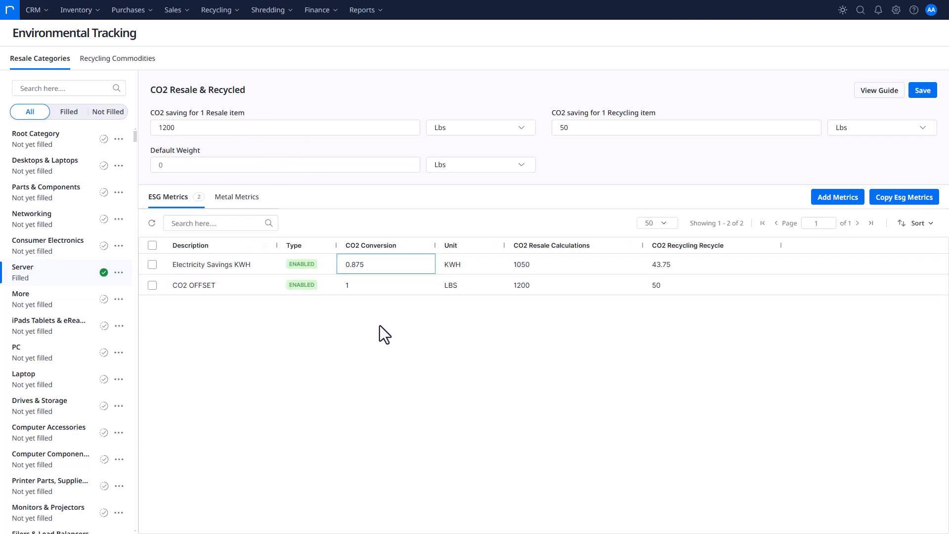
pyautogui.click(547, 263)
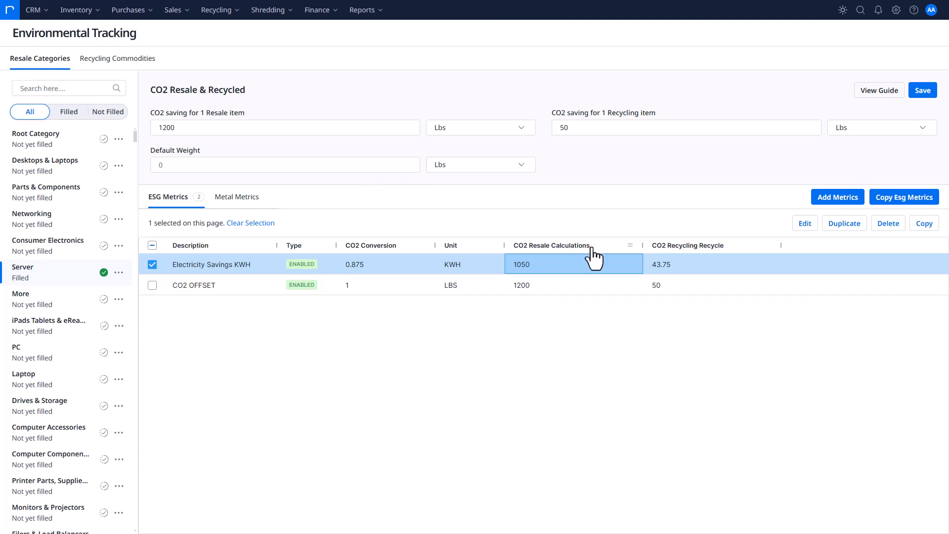
pyautogui.click(152, 264)
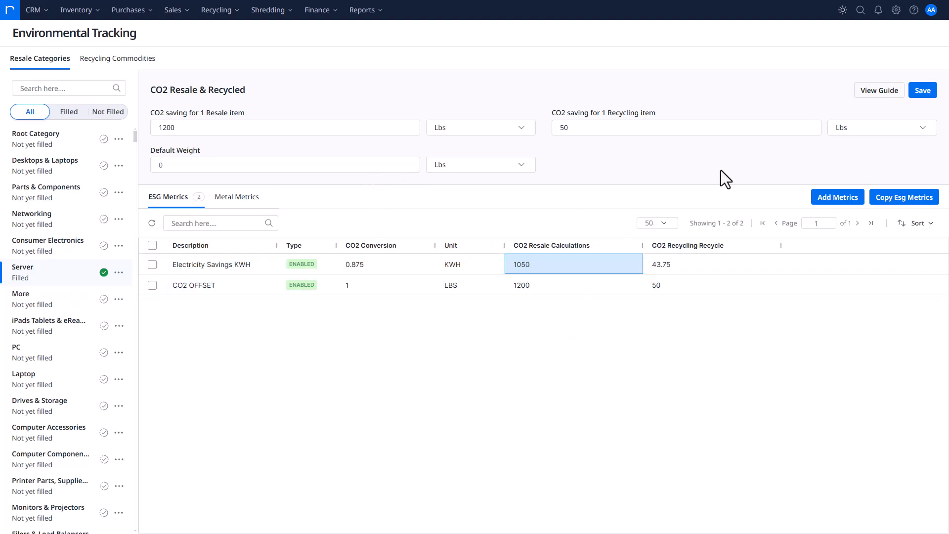
# Add an enabled ESG metric "Gallons of Gasoline" with CO2 conversion 0.5 and unit GAL
pyautogui.click(834, 199)
pyautogui.click(381, 220)
pyautogui.write('Gallons of Gasoline')
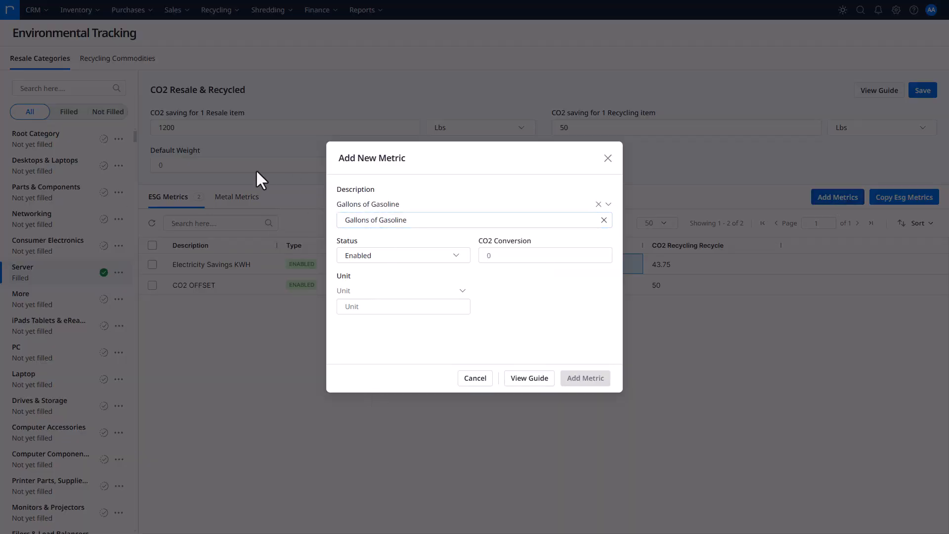
pyautogui.click(503, 252)
pyautogui.write('0.5')
pyautogui.click(428, 307)
pyautogui.write('GAL')
pyautogui.click(583, 378)
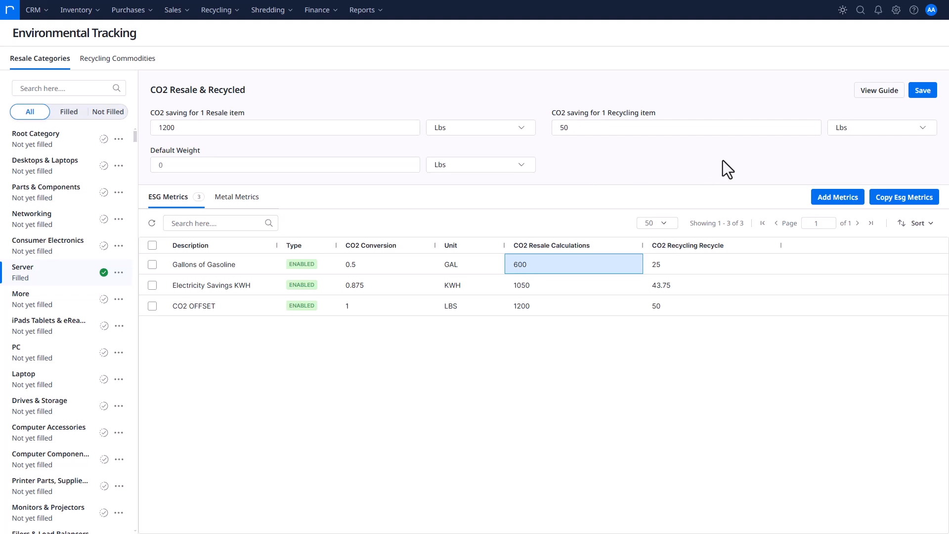
# Add an enabled ESG metric "GHG Emissions" with CO2 conversion 1 and unit GHG Emissions
pyautogui.click(840, 198)
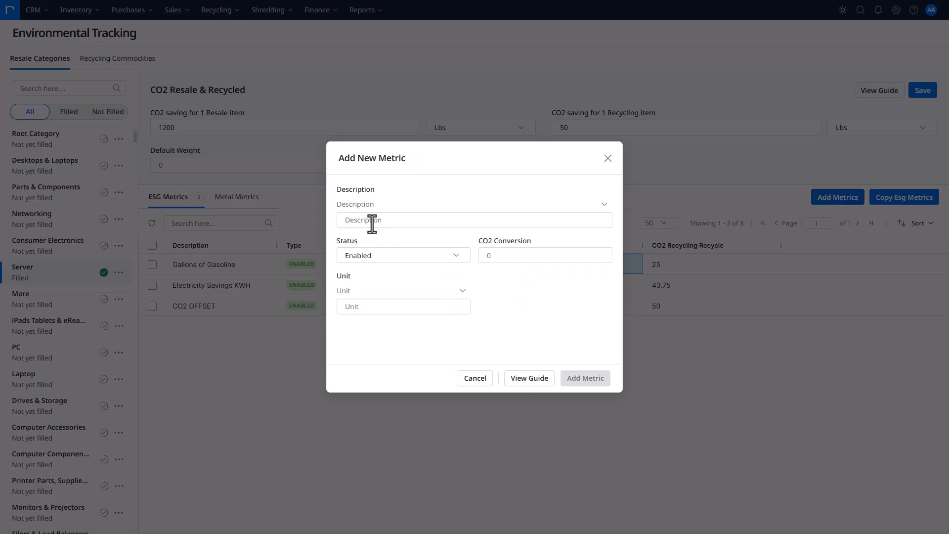
pyautogui.click(415, 221)
pyautogui.write('GHG Emissions')
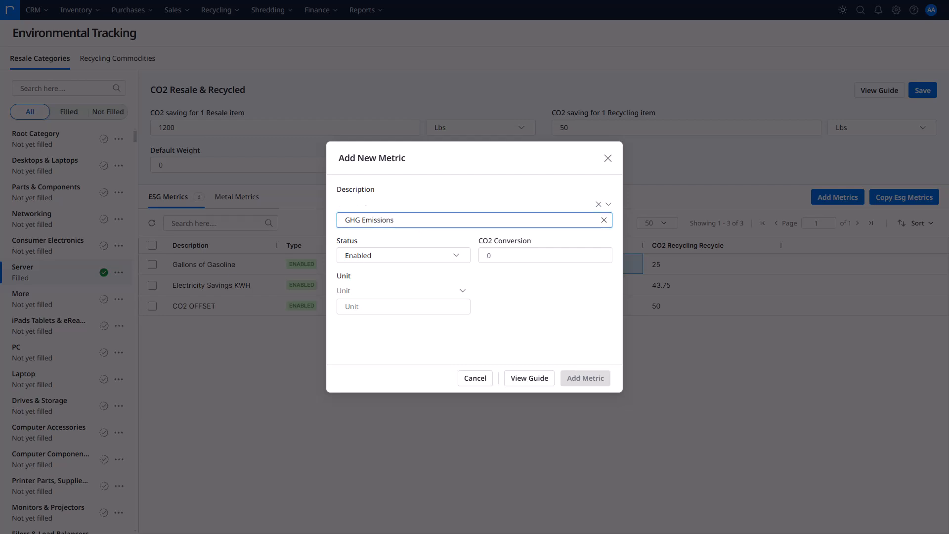
pyautogui.click(534, 255)
pyautogui.write('1')
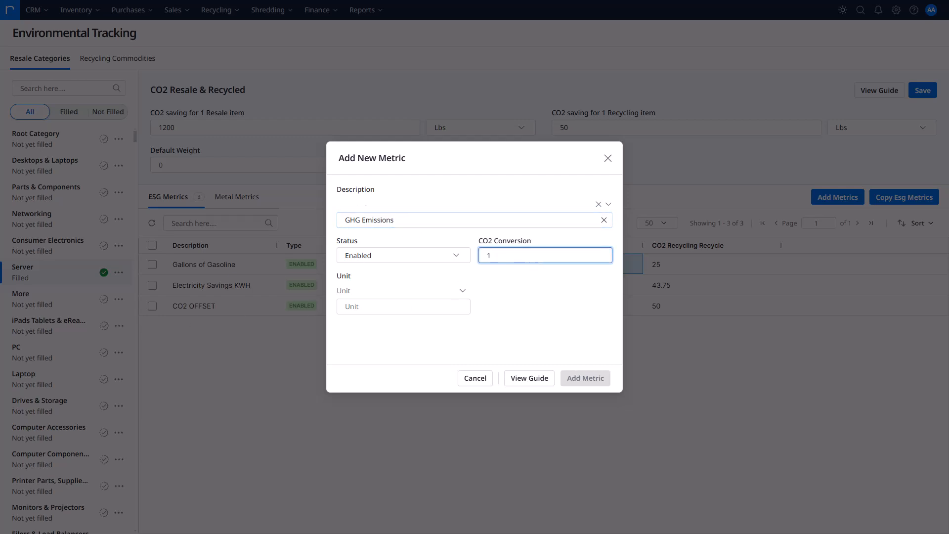
pyautogui.click(424, 307)
pyautogui.write('GHG Emissions')
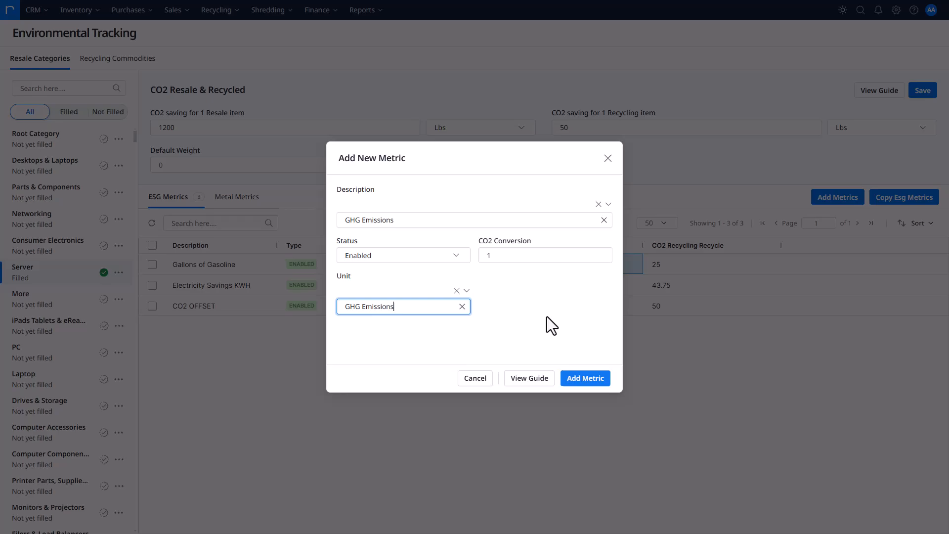
pyautogui.click(588, 379)
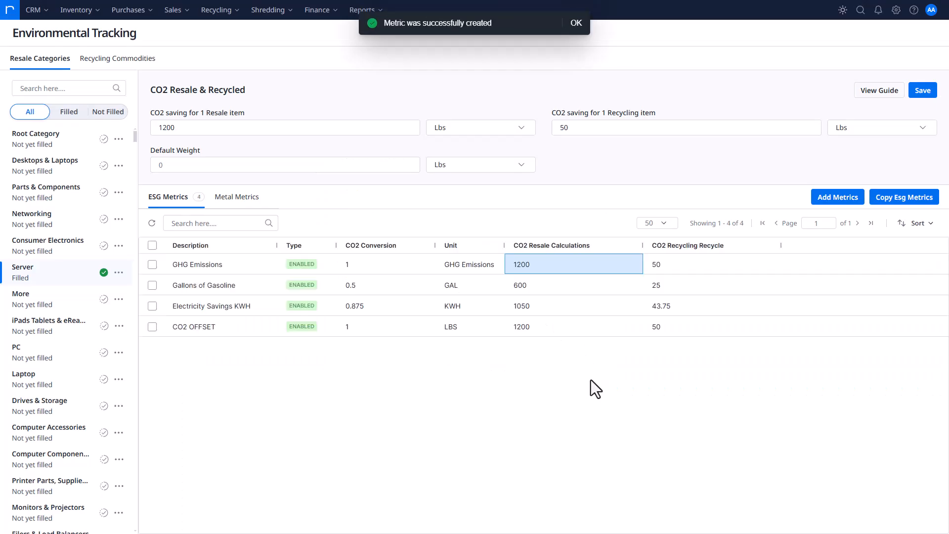
# Add an enabled ESG metric "KWH Total Cost Savings" with CO2 conversion 0.2 and unit 70
pyautogui.click(840, 198)
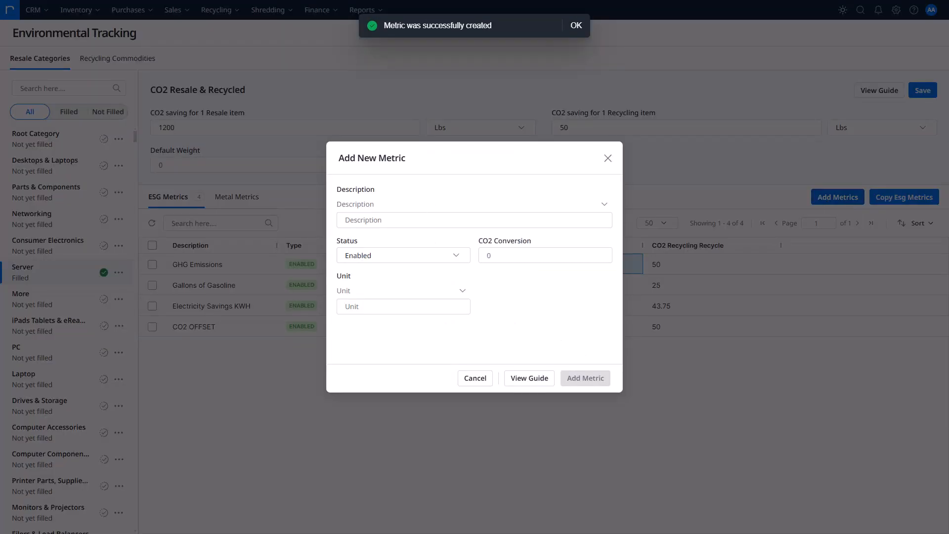
pyautogui.click(422, 223)
pyautogui.write('KWH Total Cost Savings')
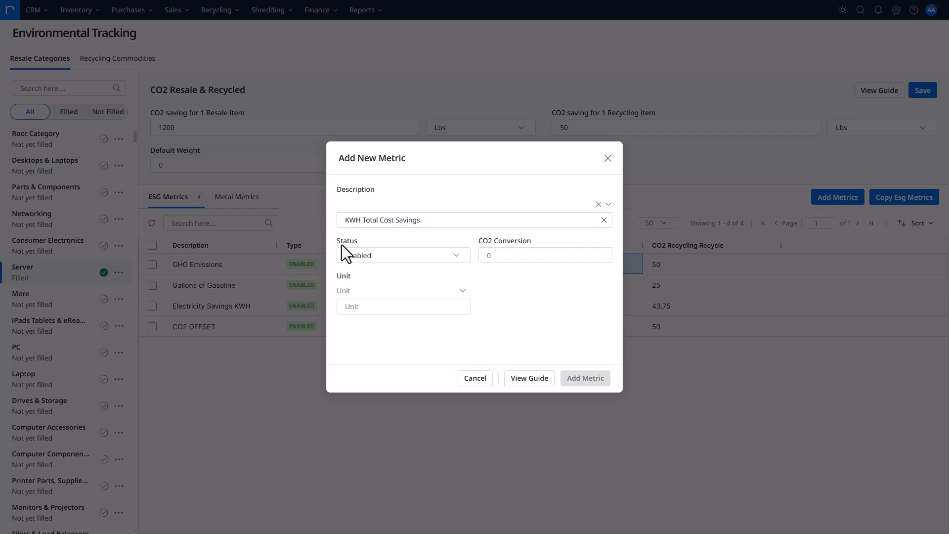
pyautogui.click(502, 254)
pyautogui.write('0.2')
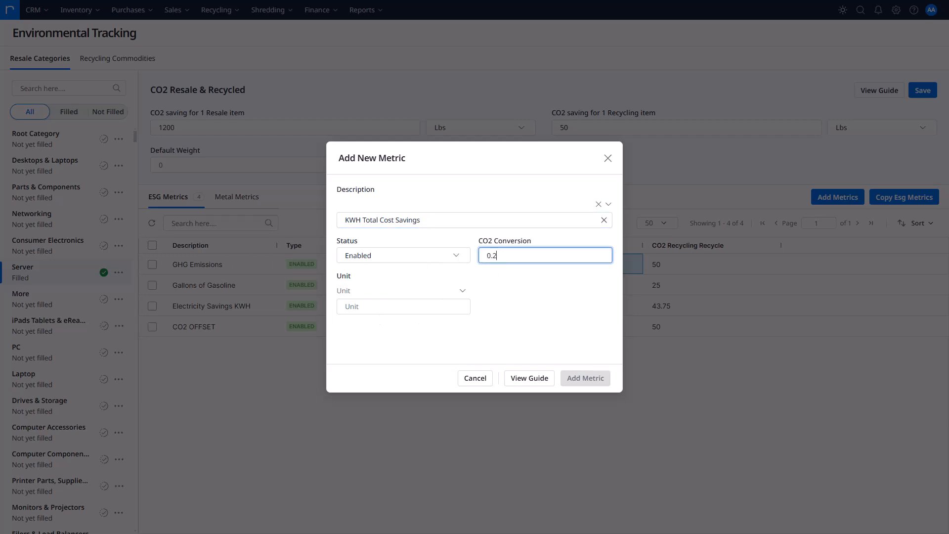
pyautogui.click(364, 304)
pyautogui.write('70')
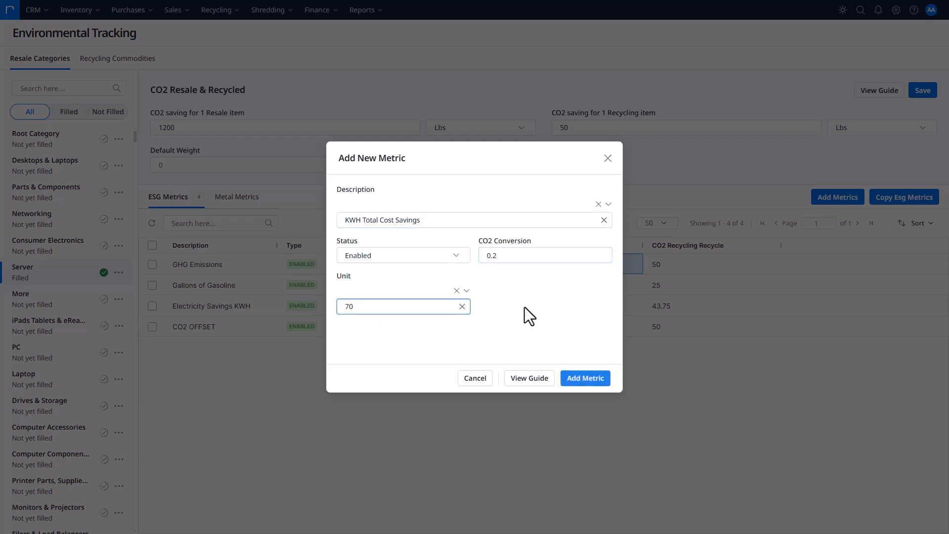
pyautogui.click(573, 379)
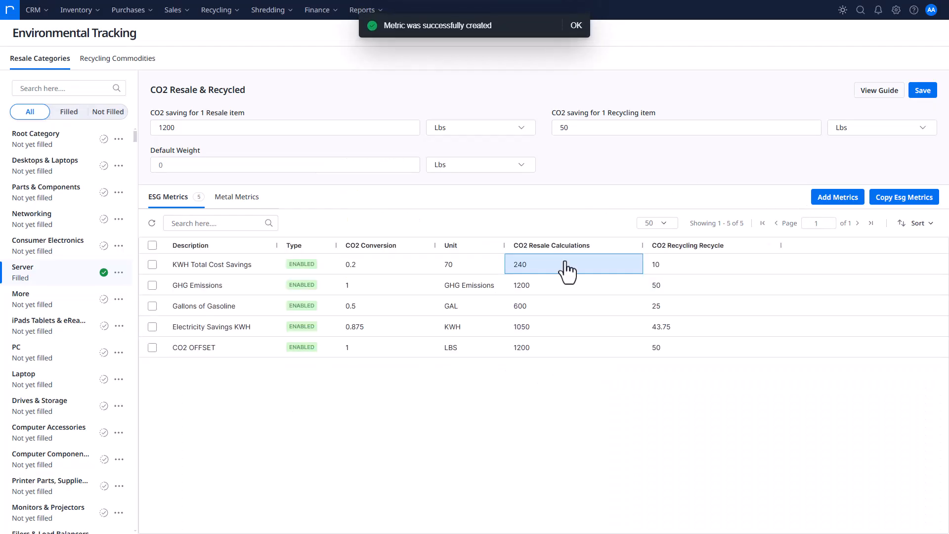
# Change the unit of the KWH Total Cost Savings metric to KWH, keeping its CO2 conversion at 0.2
pyautogui.click(491, 269)
pyautogui.click(804, 222)
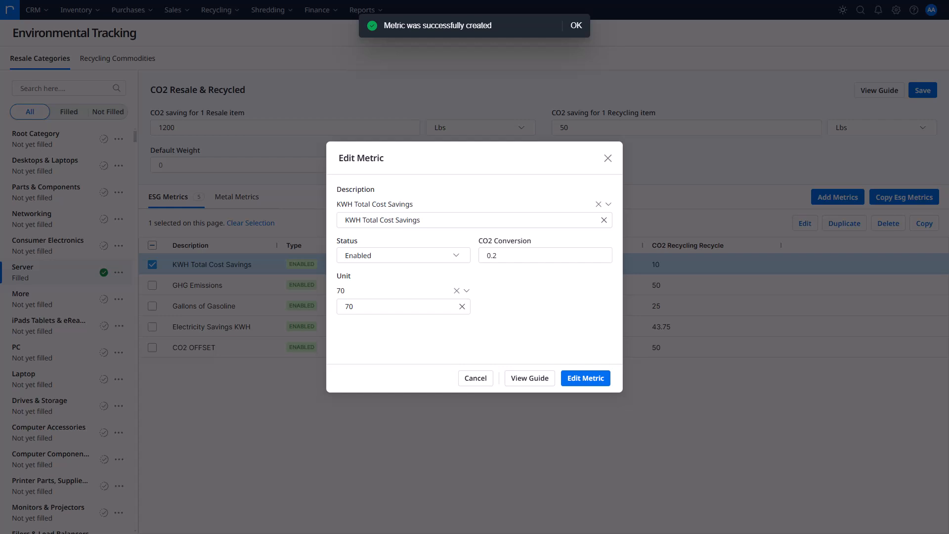
pyautogui.click(346, 307)
pyautogui.press('BackSpace')
pyautogui.press('BackSpace')
pyautogui.write('KWH')
pyautogui.click(549, 256)
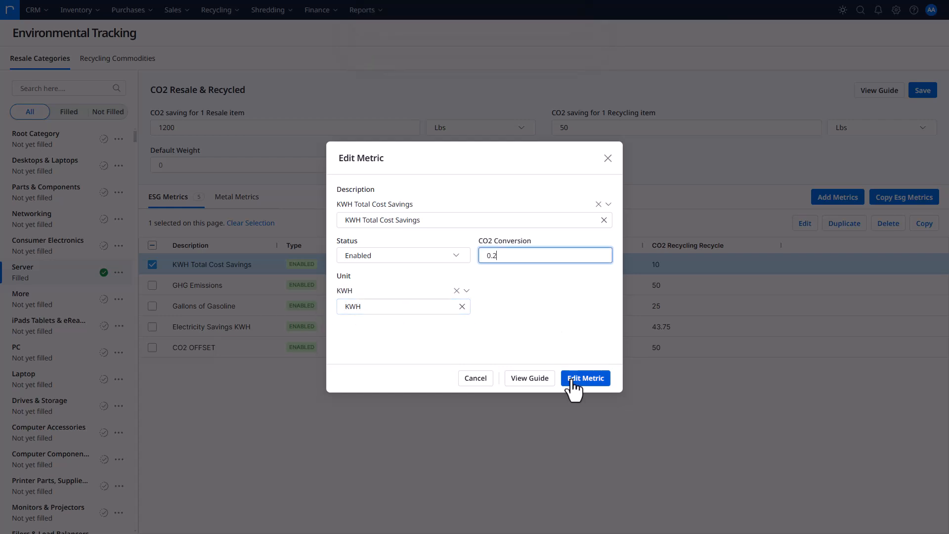
pyautogui.click(597, 380)
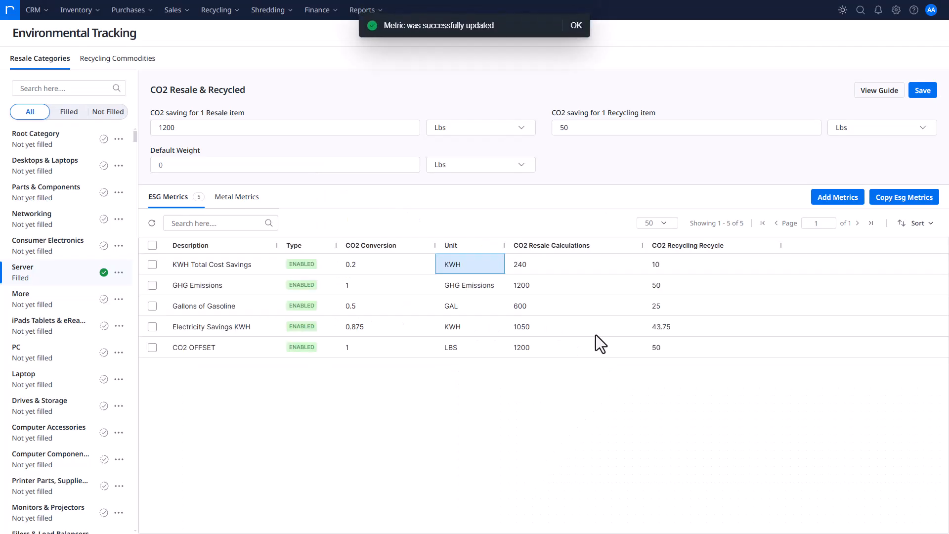
# Add an enabled ESG metric "Miles Driven Saved" with CO2 conversion 0.88 and unit Miles
pyautogui.click(840, 200)
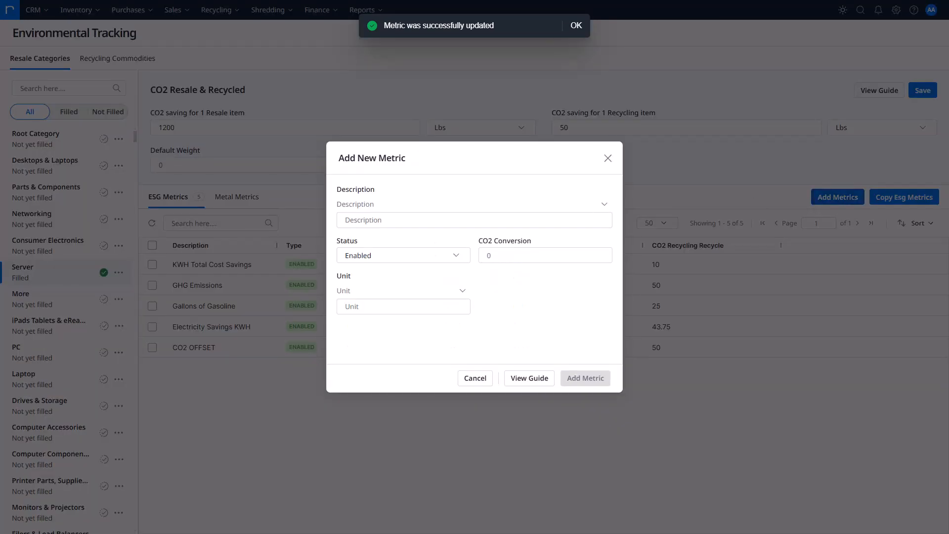
pyautogui.click(504, 220)
pyautogui.write('Miles Driven Saved')
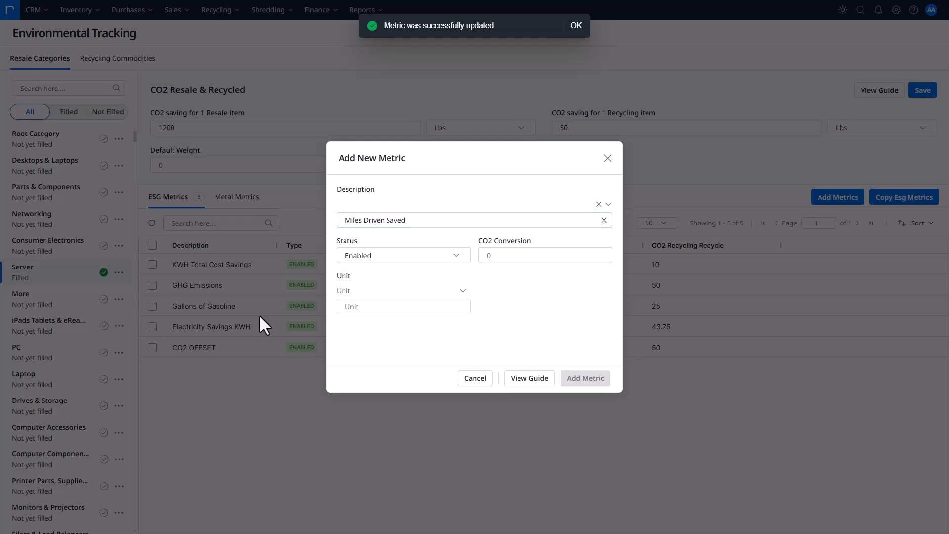
pyautogui.click(534, 254)
pyautogui.write('0.88')
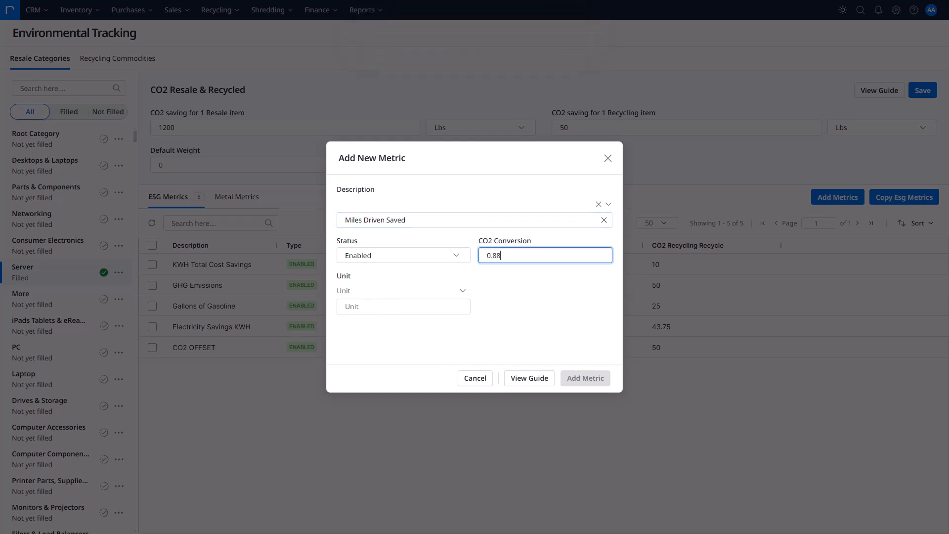
pyautogui.click(373, 307)
pyautogui.write('Miles')
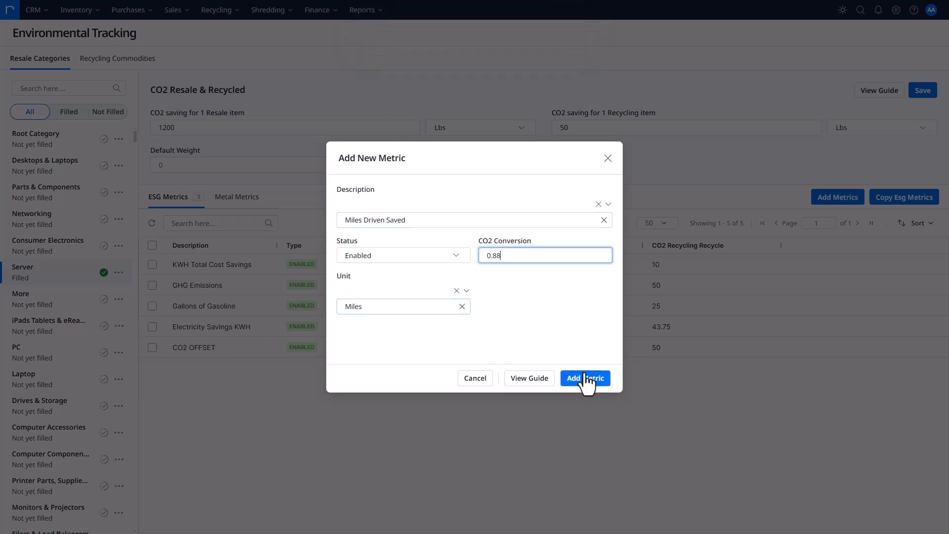
pyautogui.click(586, 379)
# Add an enabled ESG metric "Plane Trips from New York to Los Angeles" with CO2 conversion 0.00001 and unit Trips
pyautogui.click(846, 198)
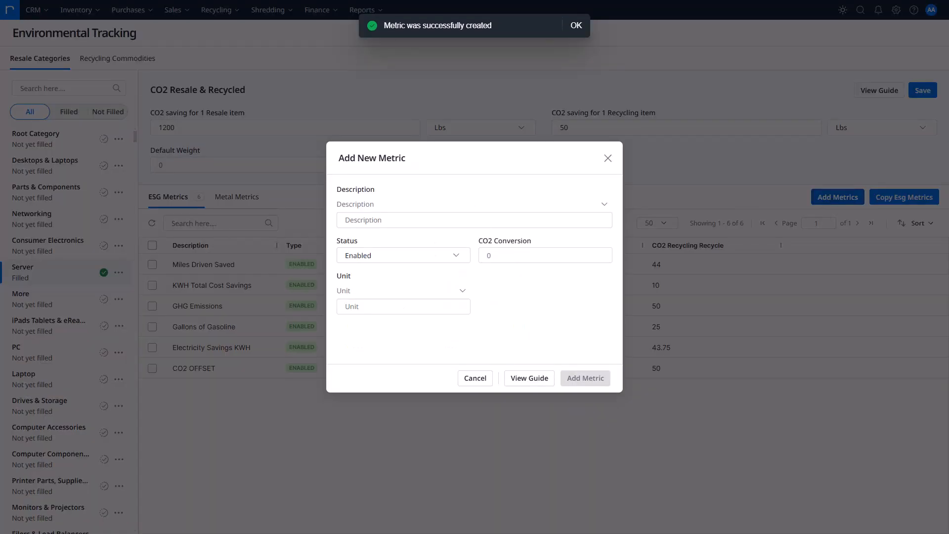
pyautogui.click(458, 218)
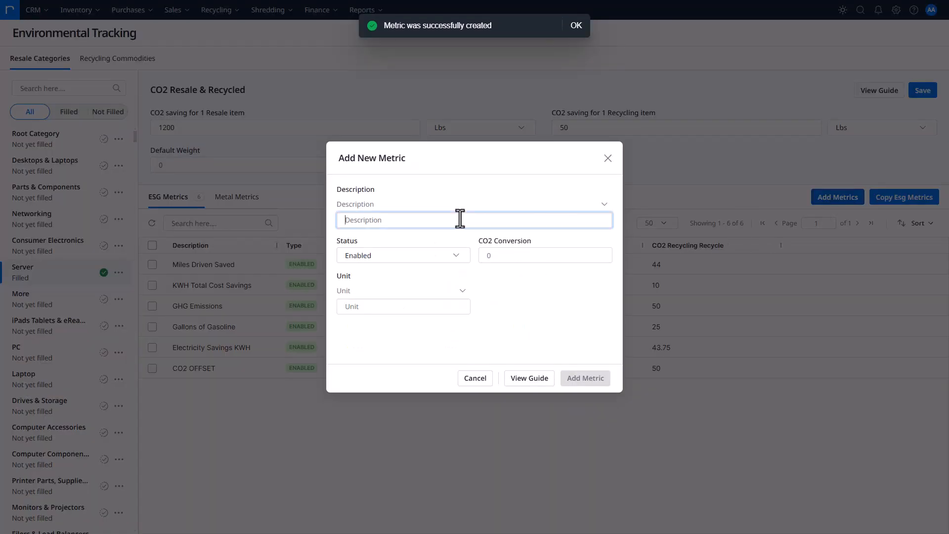
pyautogui.write('Plane Trips from New York to Los Angeles')
pyautogui.press('Tab')
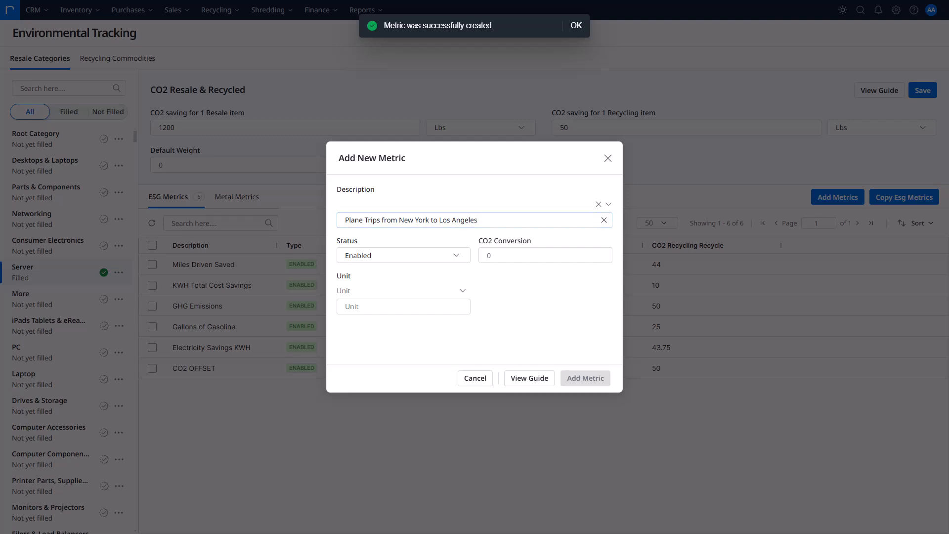
pyautogui.click(488, 257)
pyautogui.write('0.00001')
pyautogui.click(503, 289)
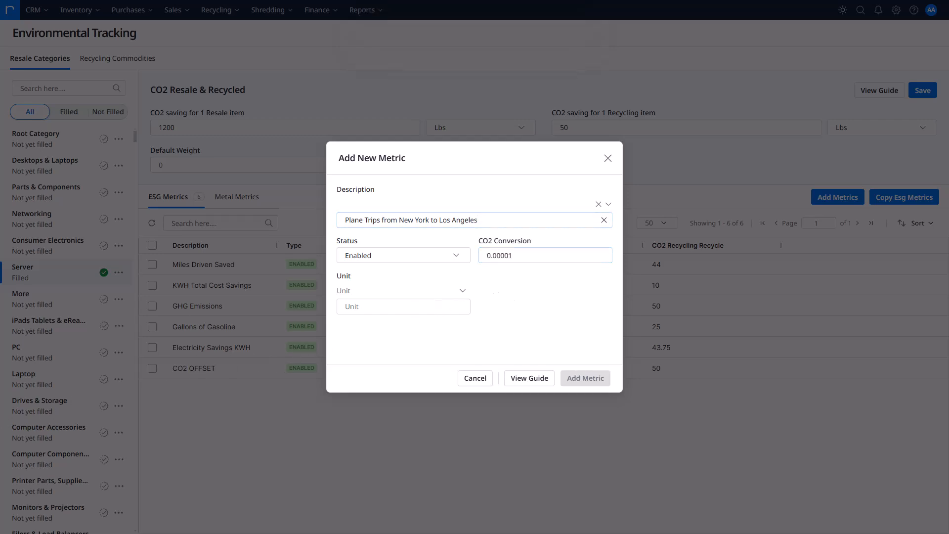
pyautogui.click(418, 308)
pyautogui.write('Trips')
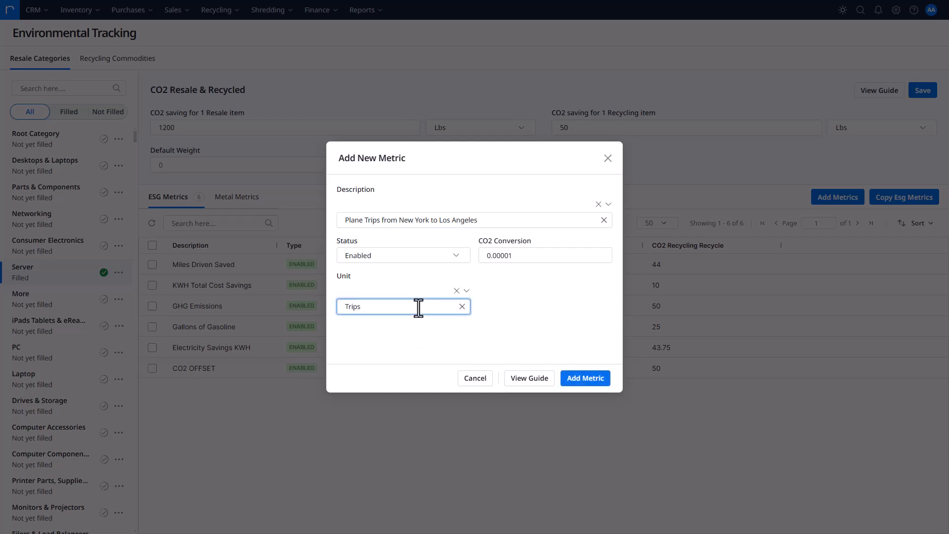
pyautogui.click(602, 380)
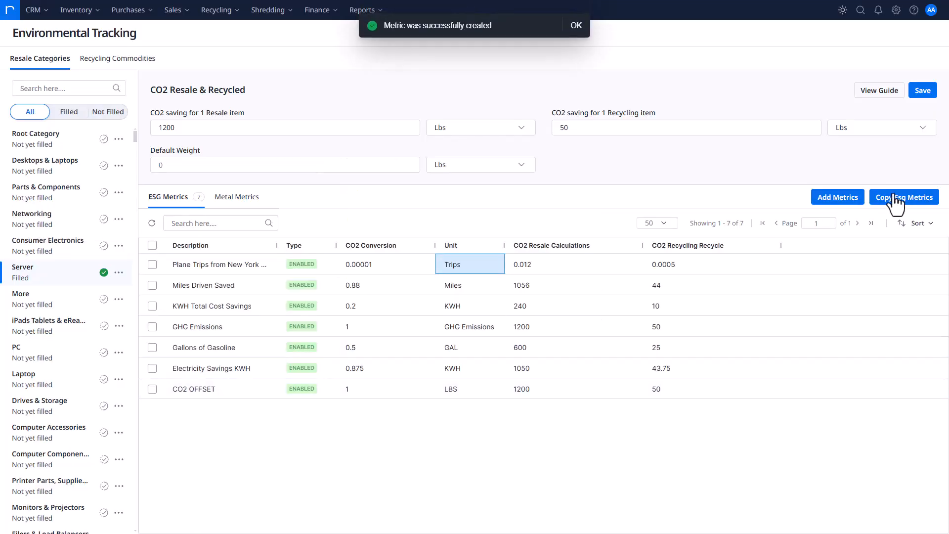
# Add an enabled ESG metric "Smog Formation Potential Savings" with CO2 conversion 0.1 and unit Ton
pyautogui.click(844, 201)
pyautogui.click(415, 219)
pyautogui.write('Smog Formation Potential Savings')
pyautogui.click(508, 254)
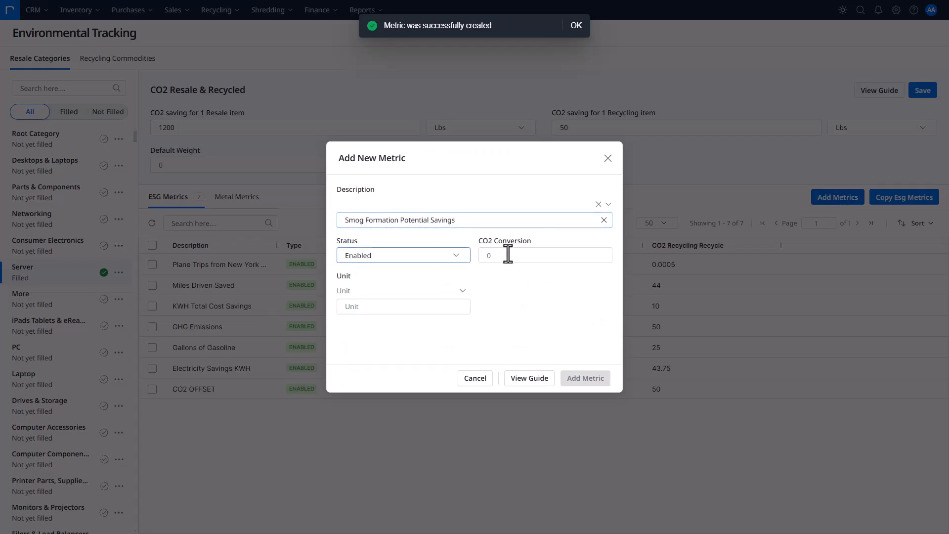
pyautogui.click(547, 254)
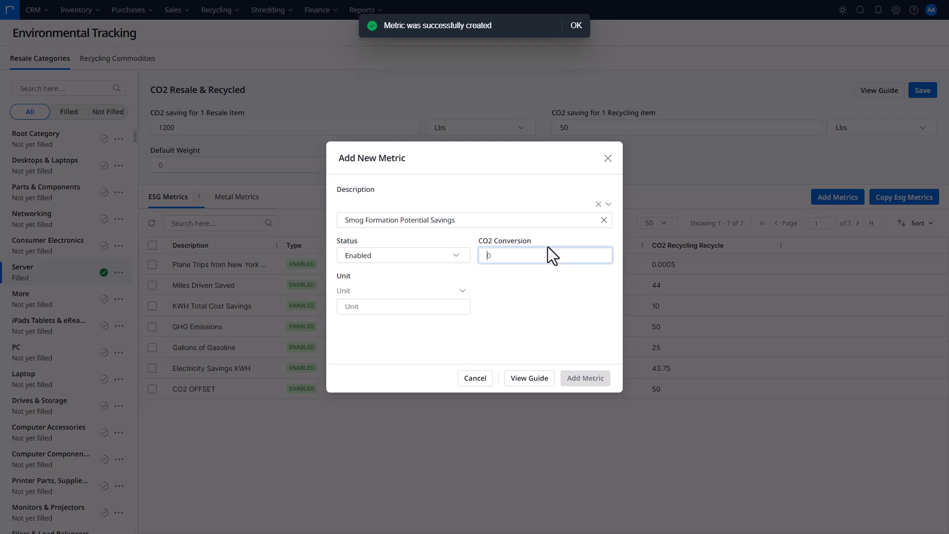
pyautogui.write('0.1')
pyautogui.click(462, 311)
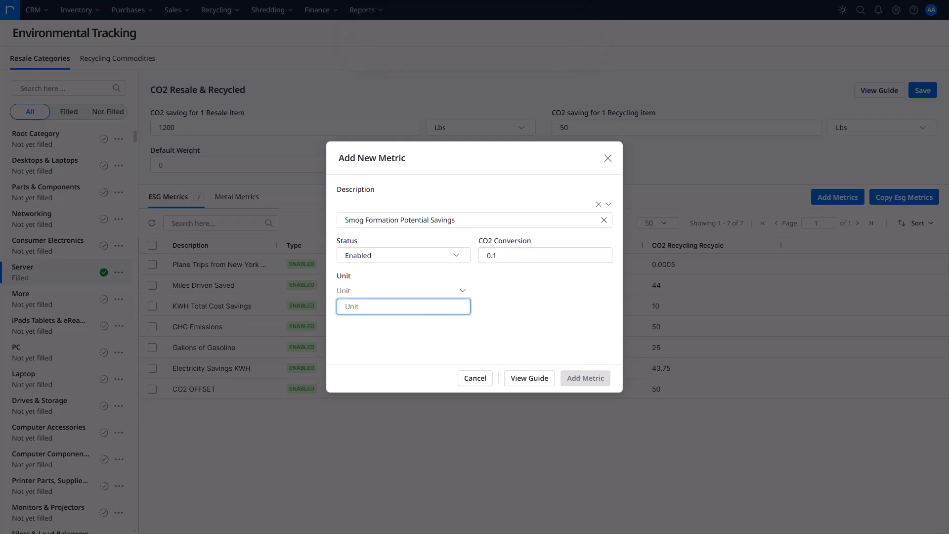
pyautogui.click(400, 309)
pyautogui.click(598, 379)
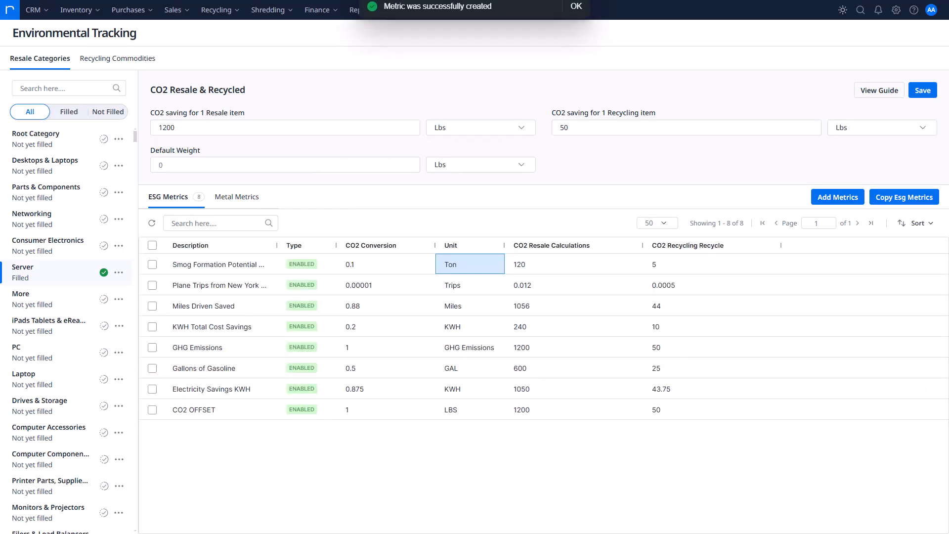
# Add an enabled ESG metric "Total Cost Savings" with CO2 conversion 0.175 and unit $
pyautogui.click(821, 197)
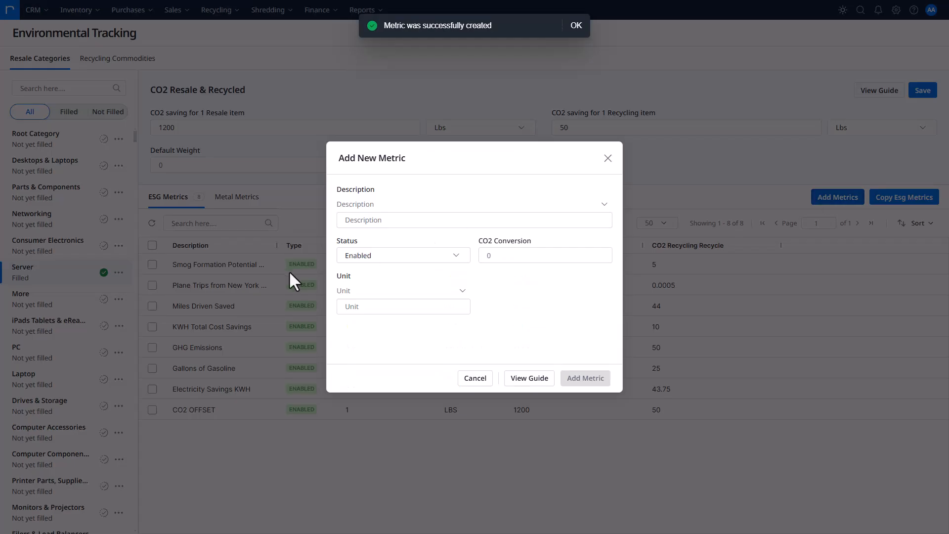
pyautogui.click(401, 221)
pyautogui.write('Total Cost Savings')
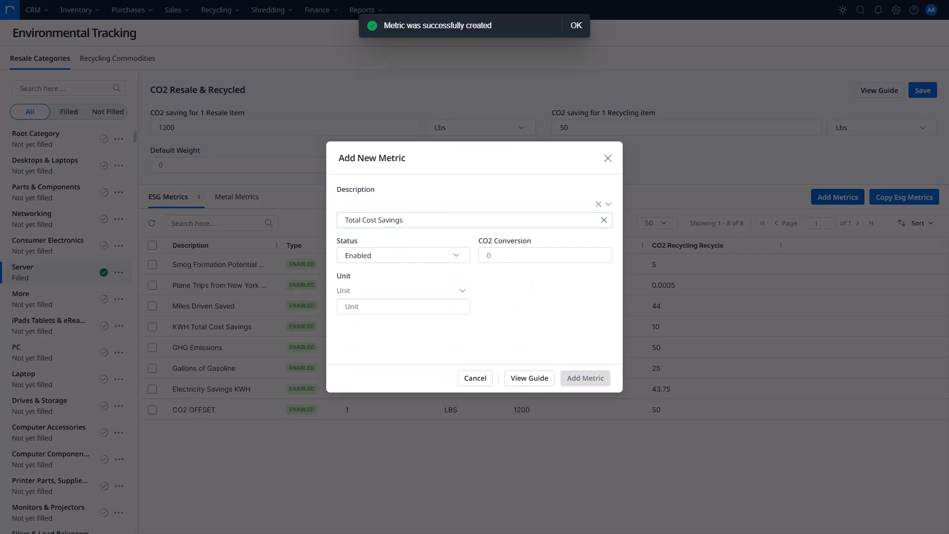
pyautogui.click(513, 252)
pyautogui.write('0.175')
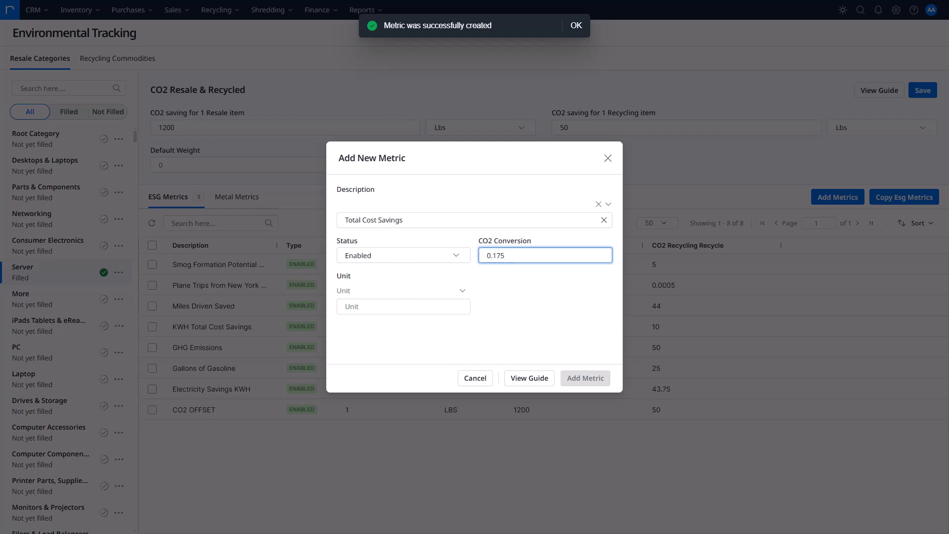
pyautogui.click(401, 303)
pyautogui.write('$')
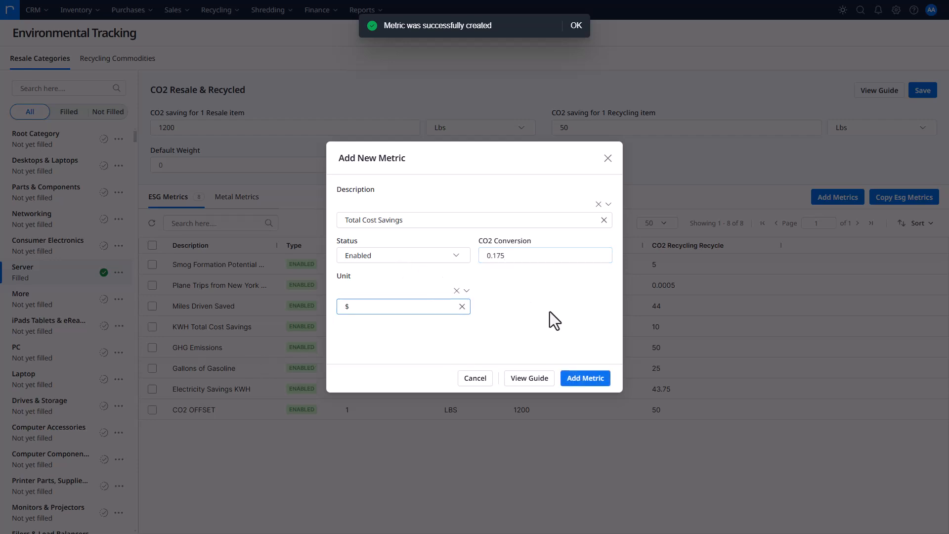
pyautogui.click(587, 378)
# Widen the Description column to fit the full metric names and select all ESG metrics of the Server category
pyautogui.moveTo(266, 265); pyautogui.dragTo(262, 410)
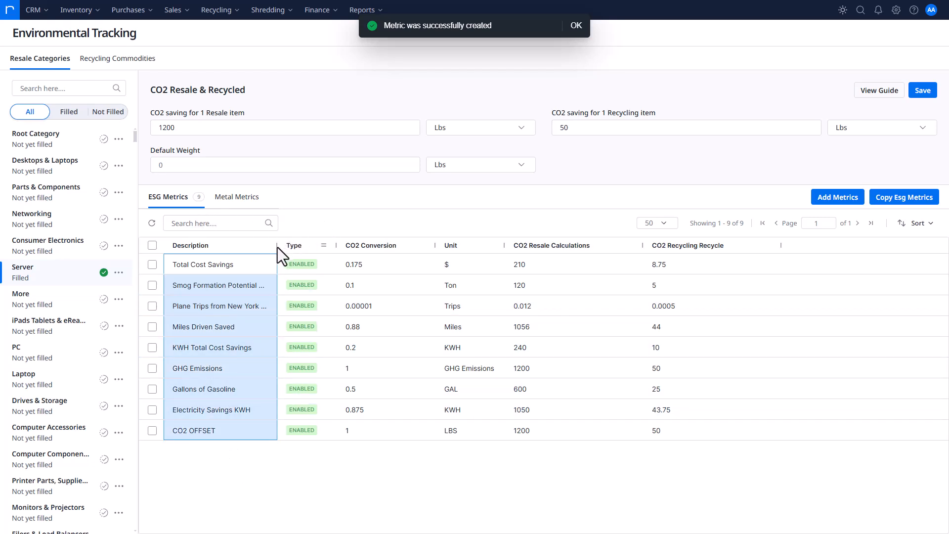
pyautogui.moveTo(278, 248); pyautogui.dragTo(341, 246)
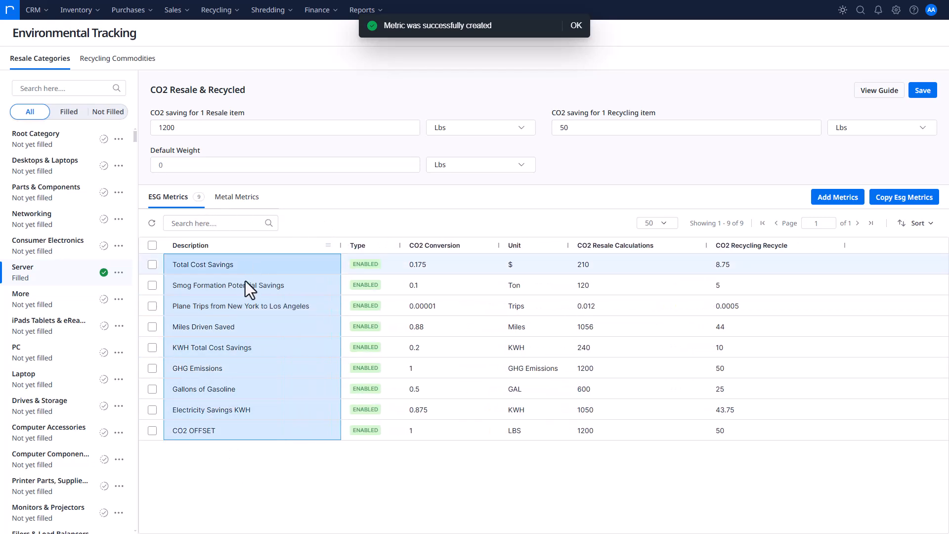
pyautogui.click(151, 245)
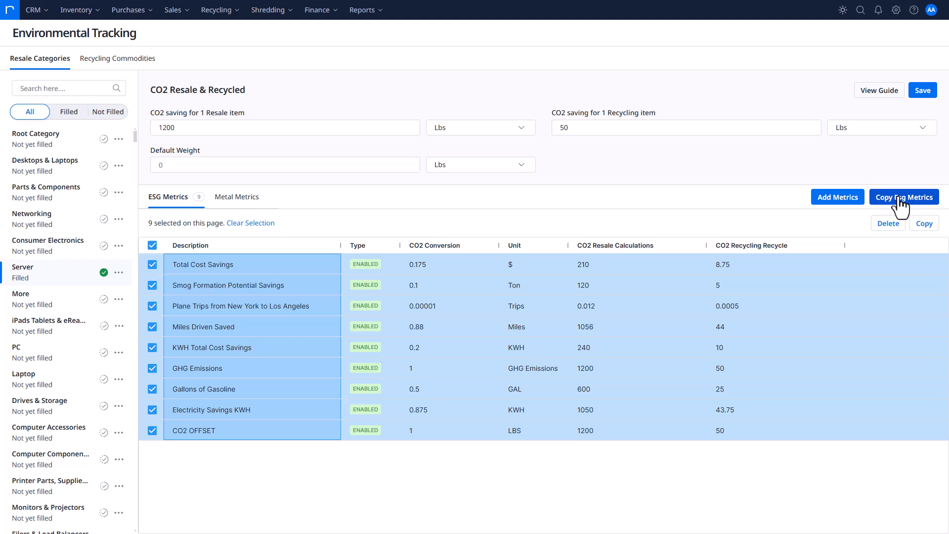
# Start copying the ESG metrics and mark every target category from Root Category through Drives & Storage
pyautogui.click(901, 199)
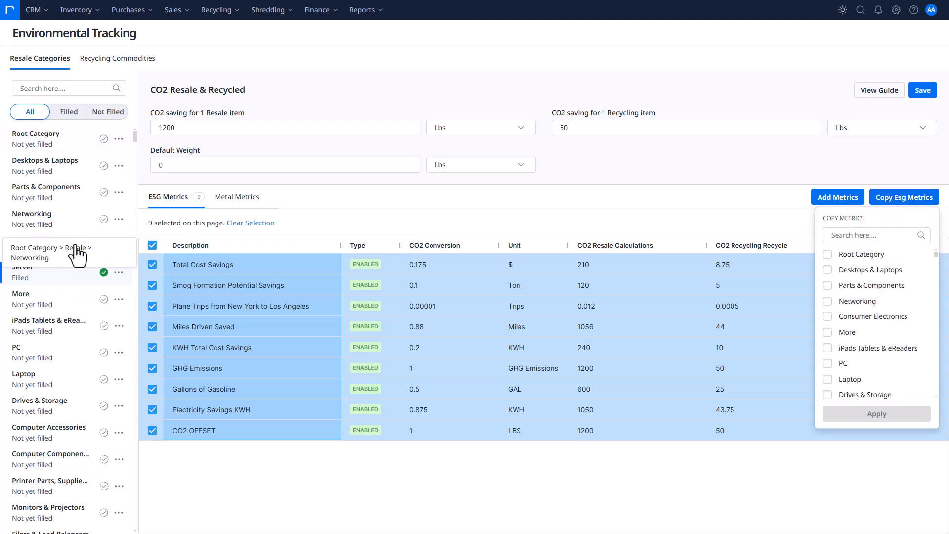
pyautogui.click(828, 255)
pyautogui.click(828, 270)
pyautogui.click(828, 285)
pyautogui.click(828, 301)
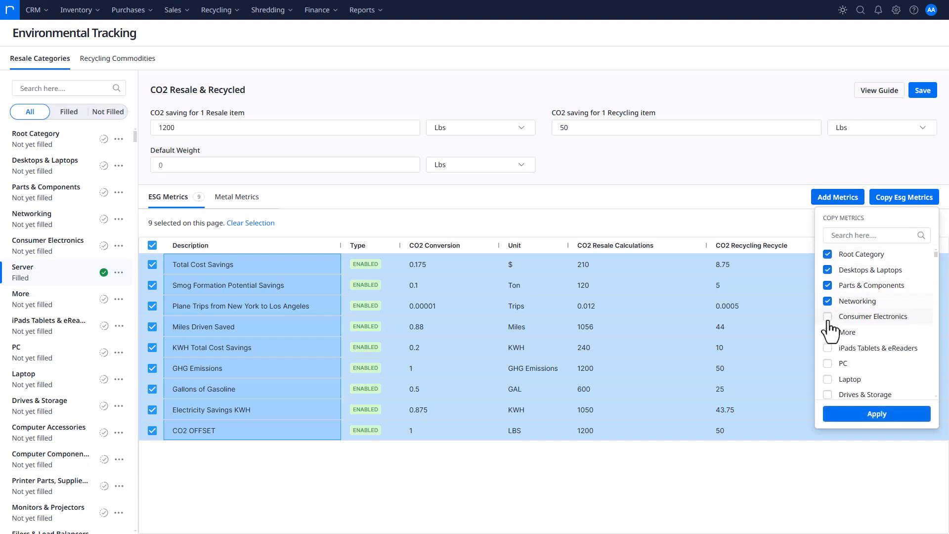
pyautogui.click(828, 317)
pyautogui.click(828, 332)
pyautogui.click(828, 348)
pyautogui.click(828, 363)
pyautogui.click(828, 379)
pyautogui.click(828, 394)
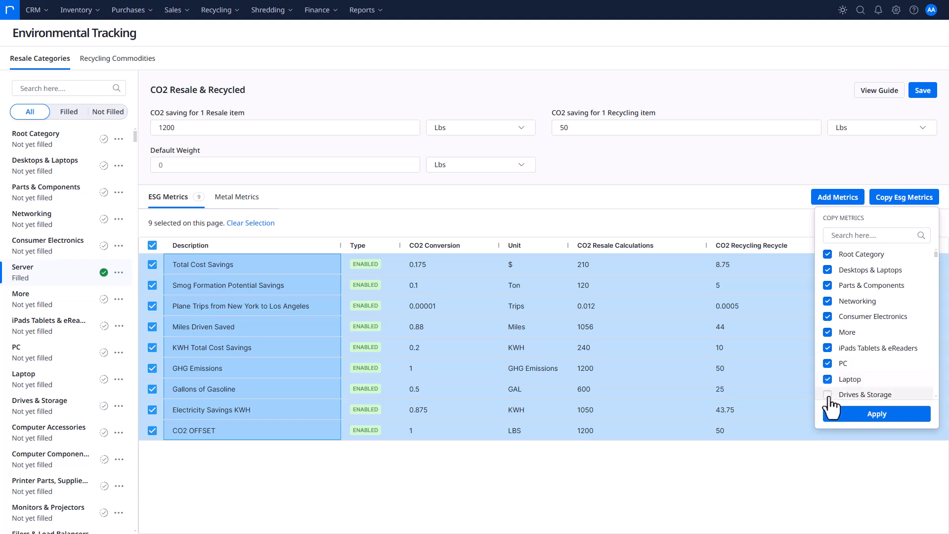
# Add Computer Accessories, Computer Components, Printer Parts, Supplies & Accs, Monitors & Projectors, Filers & Load Balancers and KVM Switch Boxes & Cables as copy targets
pyautogui.scroll(-1, 838, 331)
pyautogui.scroll(-2, 839, 341)
pyautogui.click(827, 311)
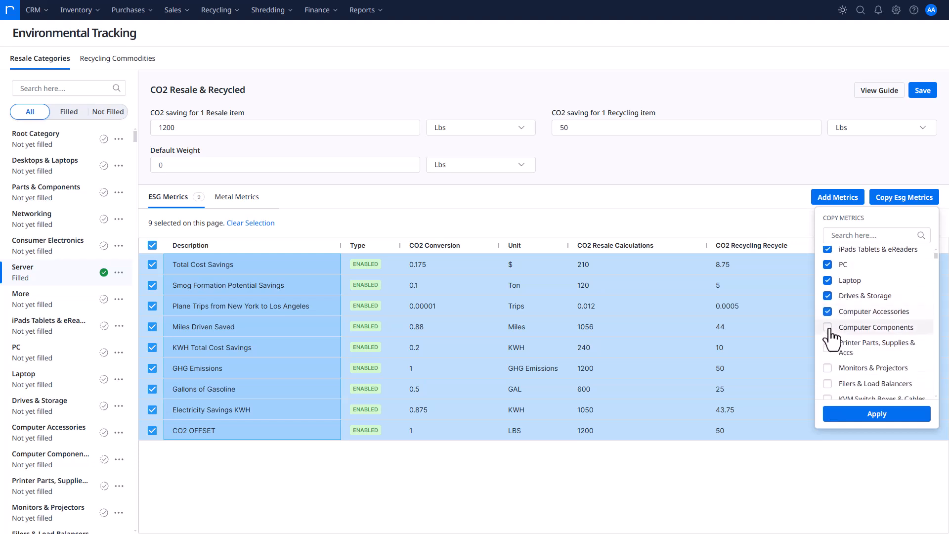
pyautogui.click(827, 327)
pyautogui.click(830, 348)
pyautogui.click(828, 368)
pyautogui.click(828, 383)
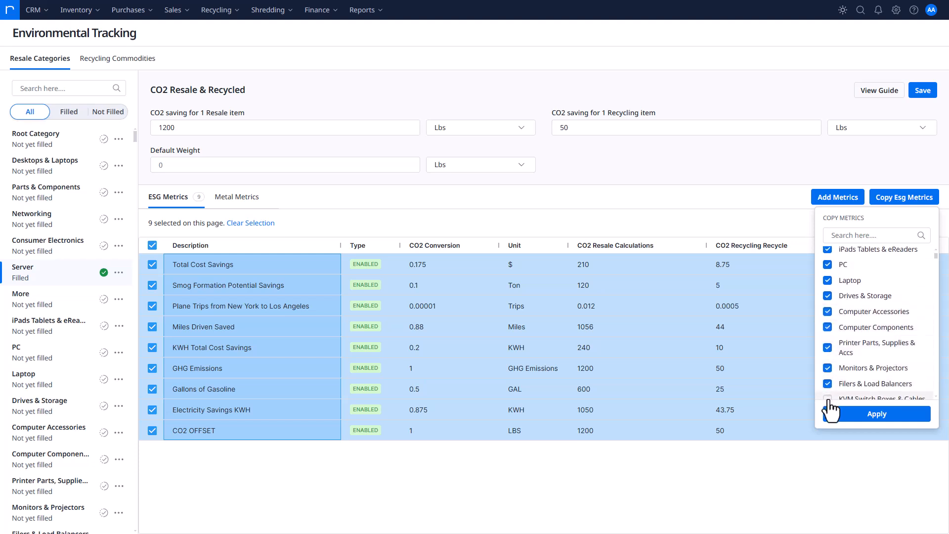
pyautogui.click(828, 398)
# Add Mainframes, Modems, Network Cables & Connectors, Networking Hubs and Network Interface Cards as copy targets, and apply the copy of the ESG metrics
pyautogui.scroll(-3, 859, 291)
pyautogui.click(828, 315)
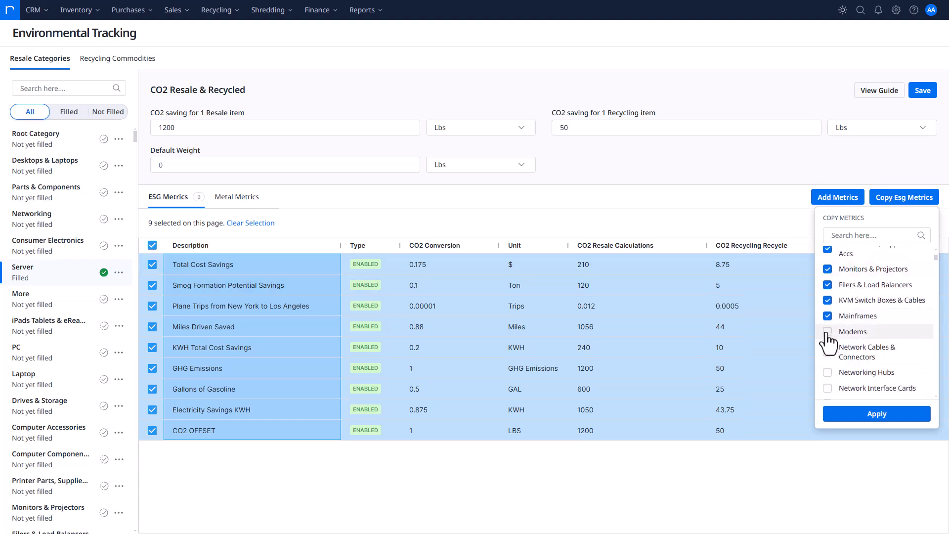
pyautogui.click(828, 332)
pyautogui.click(827, 352)
pyautogui.click(828, 372)
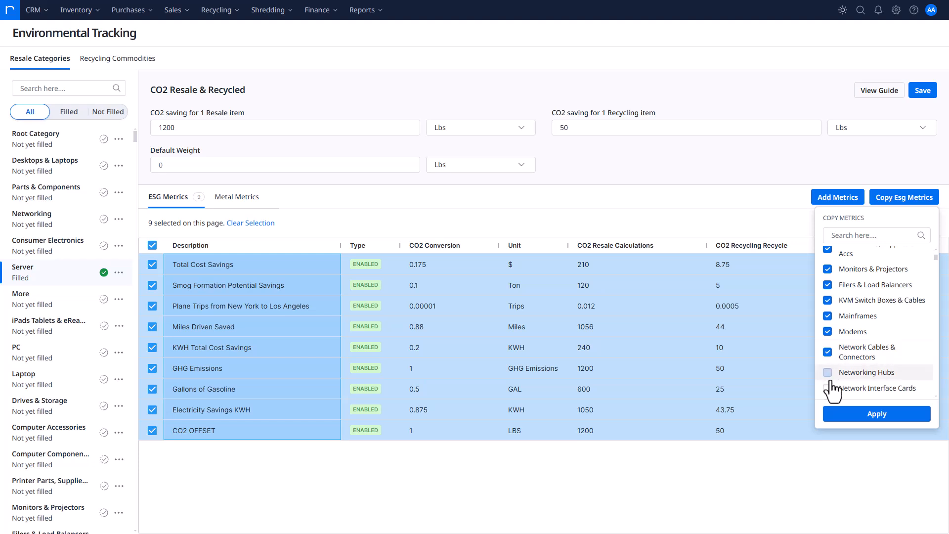
pyautogui.click(828, 390)
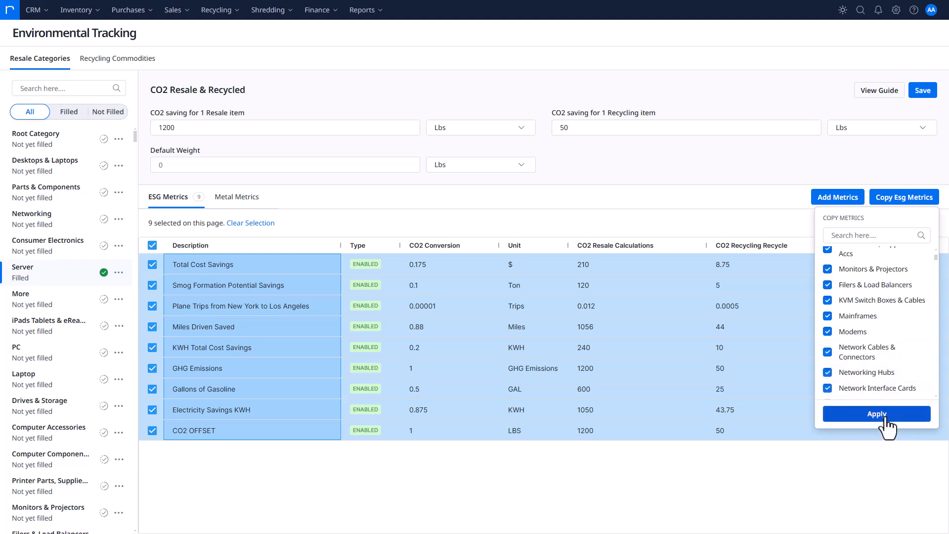
pyautogui.click(876, 414)
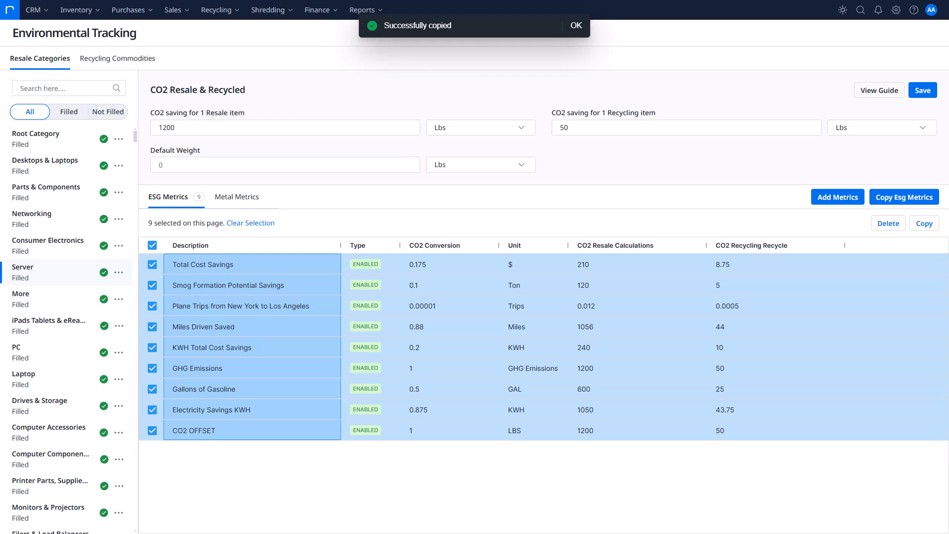
# Switch to the Razor Client Portal and open its Environmental Report
pyautogui.moveTo(0, 168); pyautogui.dragTo(485, 125)
pyautogui.doubleClick(487, 129)
pyautogui.click(364, 62)
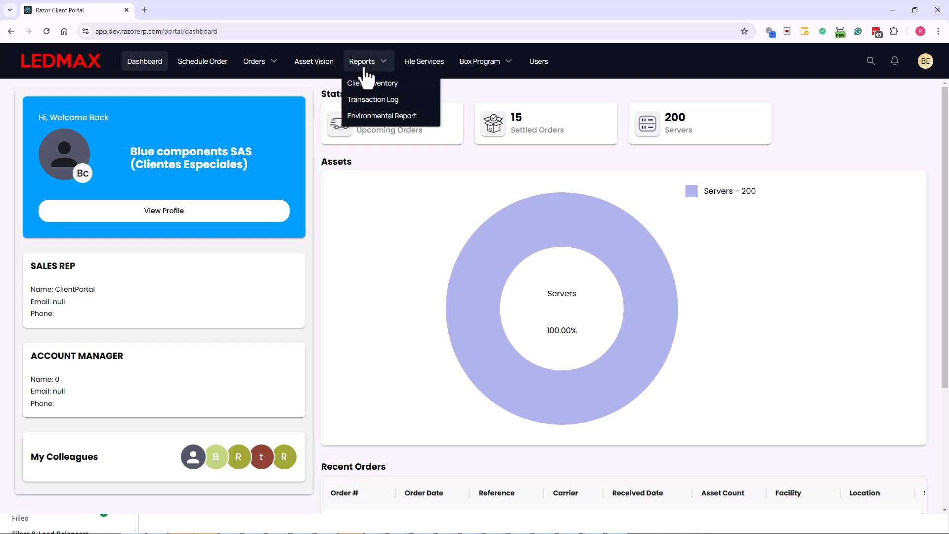
pyautogui.click(407, 117)
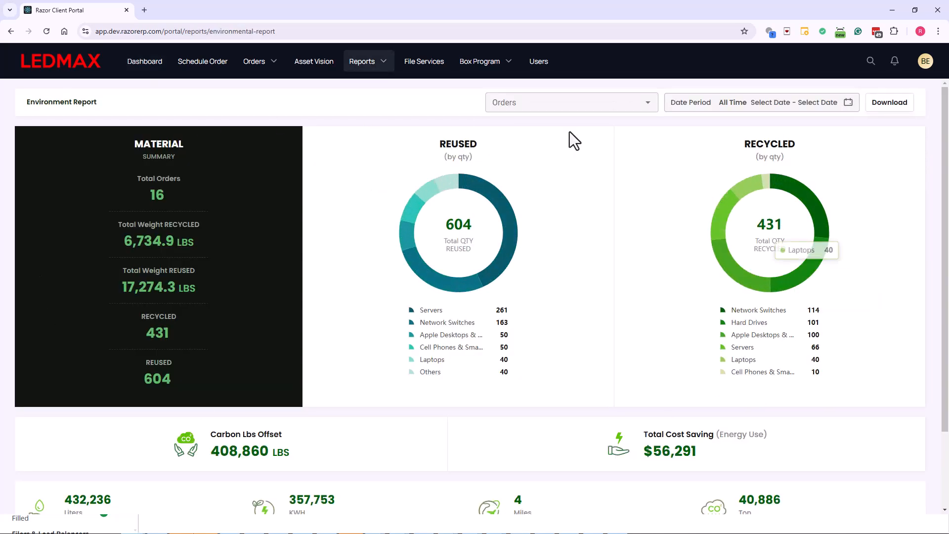
# Review the Environment Report's total orders in the material summary and check the date period options, keeping All Time
pyautogui.scroll(-1, 178, 222)
pyautogui.scroll(1, 165, 253)
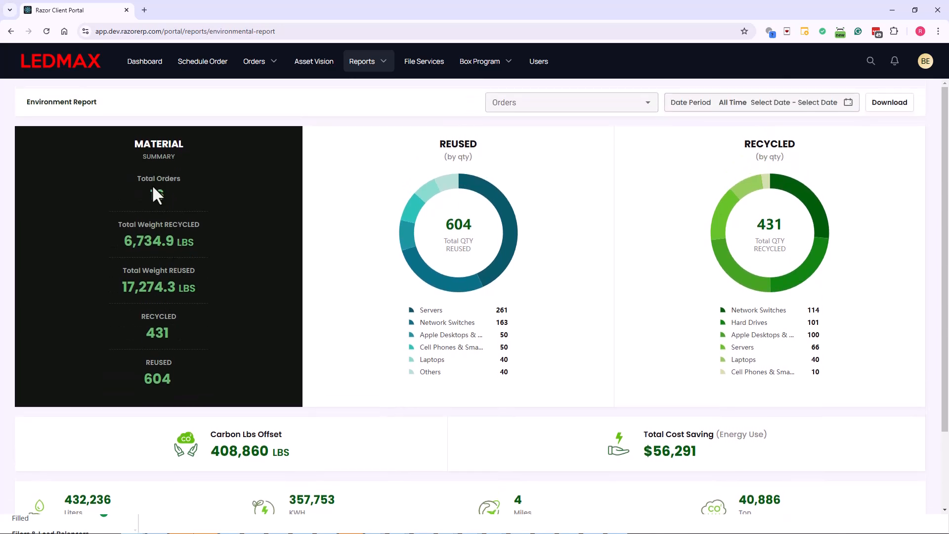
pyautogui.moveTo(157, 179); pyautogui.dragTo(153, 197)
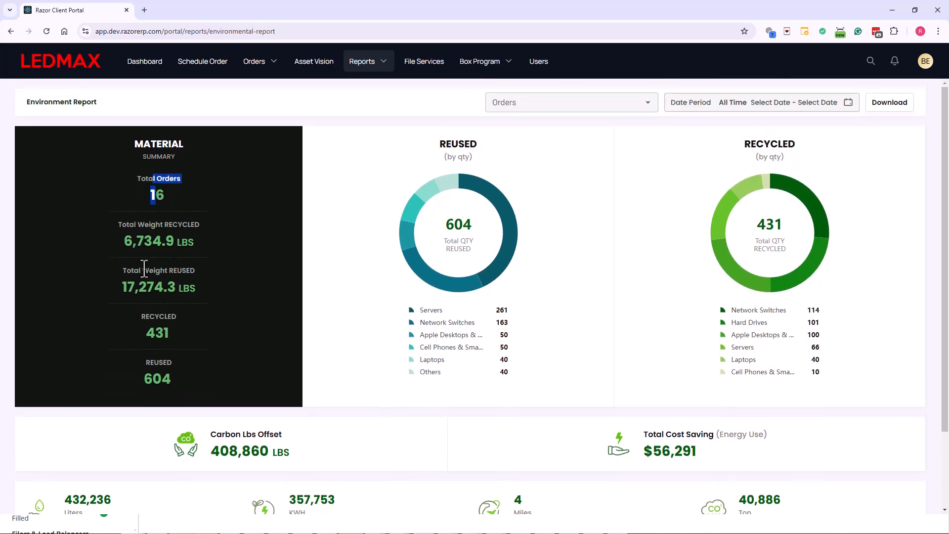
pyautogui.click(765, 104)
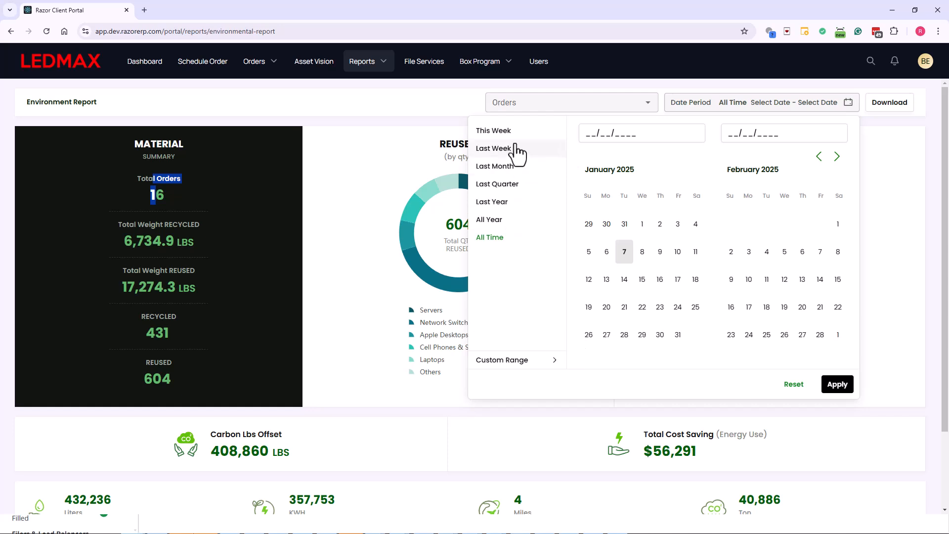
pyautogui.click(831, 385)
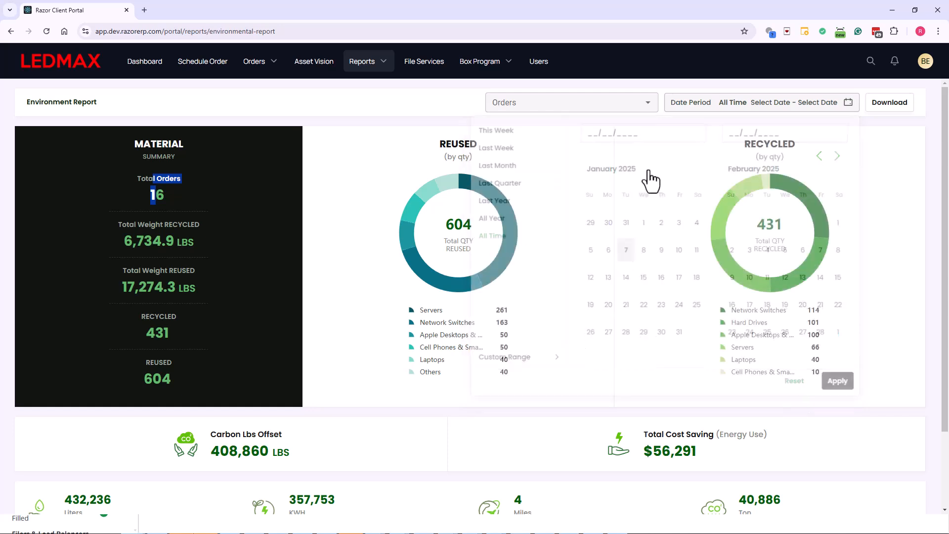
# Filter the Environment Report to the first three orders in the order list
pyautogui.click(514, 104)
pyautogui.click(526, 132)
pyautogui.click(531, 154)
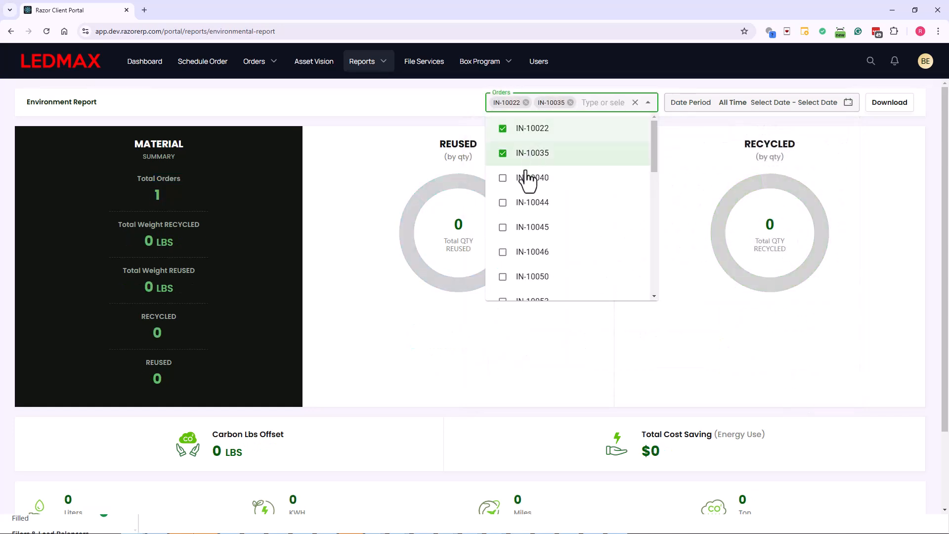
pyautogui.click(526, 179)
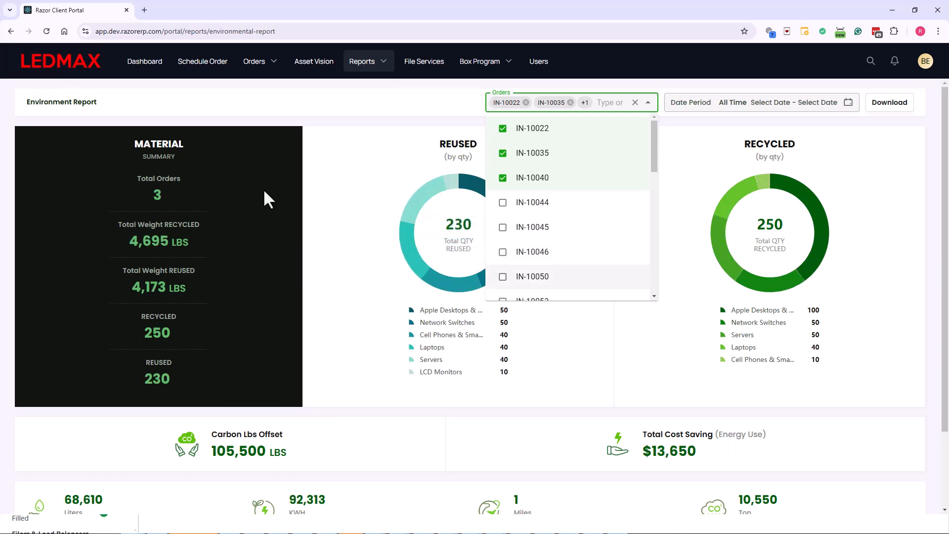
# Deselect the three chosen orders so the Environment Report covers all orders again
pyautogui.click(540, 179)
pyautogui.click(541, 155)
pyautogui.click(543, 130)
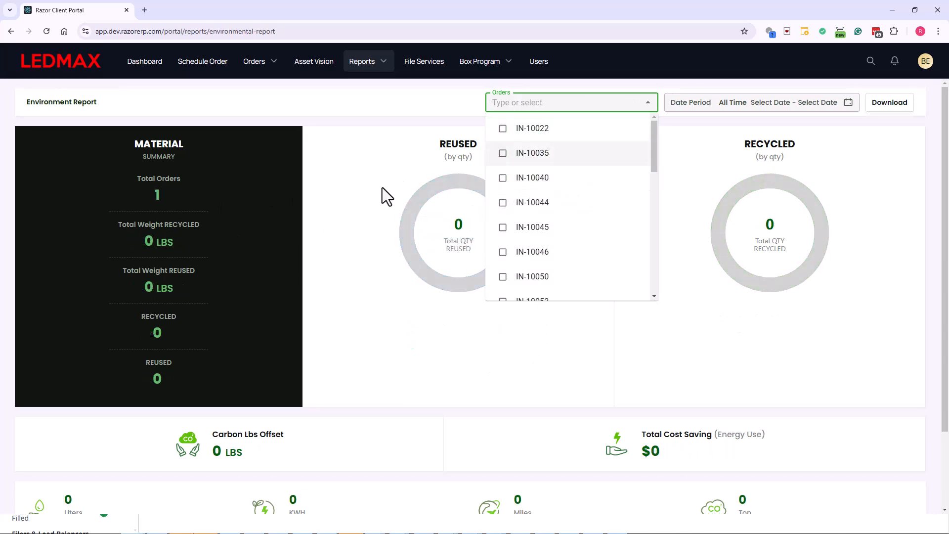
pyautogui.click(355, 288)
# Examine the reused and recycled quantities, Carbon Lbs Offset, Total Cost Saving and the individual environmental metrics in the report
pyautogui.scroll(-2, 367, 327)
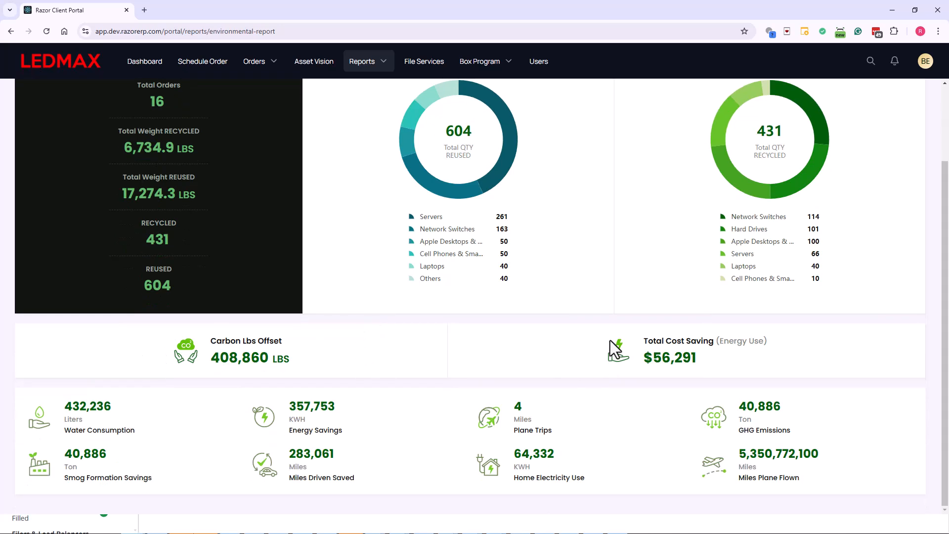
pyautogui.scroll(2, 610, 340)
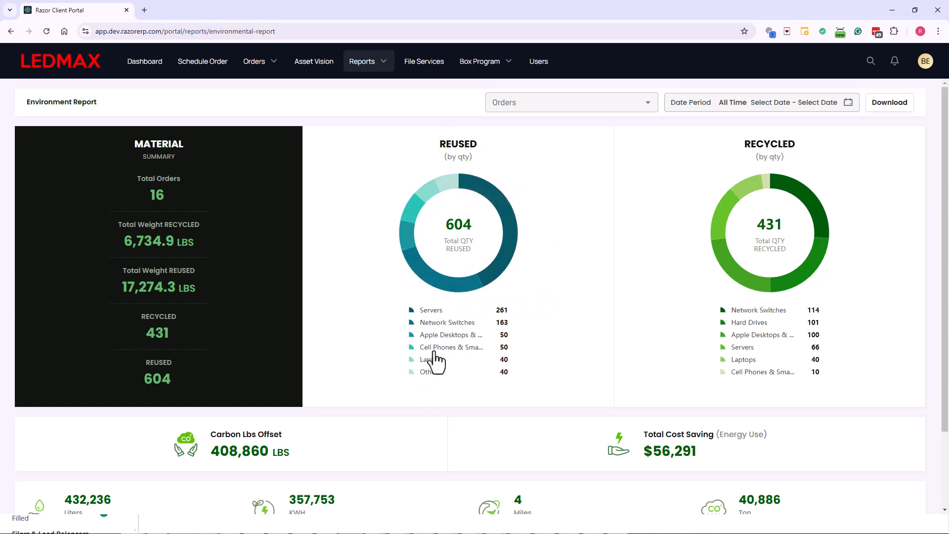
pyautogui.scroll(-2, 784, 295)
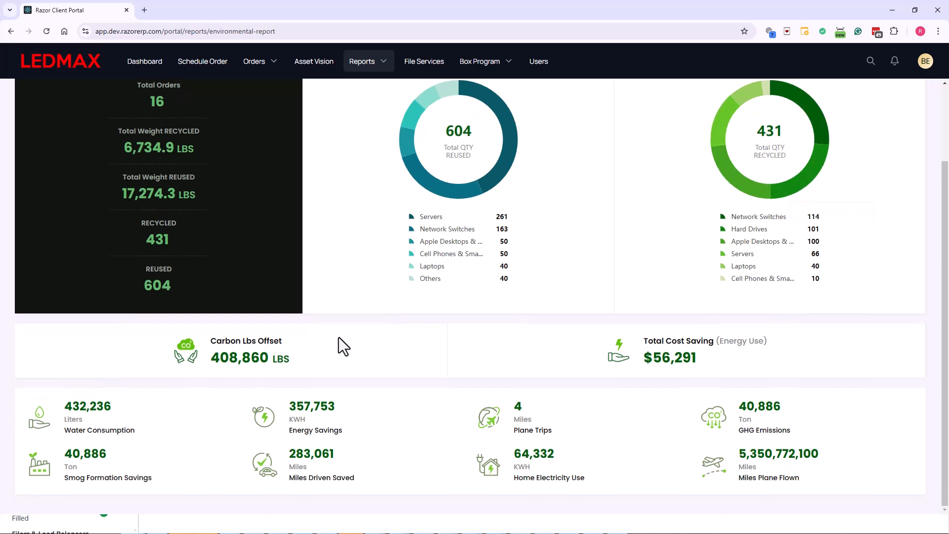
pyautogui.moveTo(225, 342); pyautogui.dragTo(294, 378)
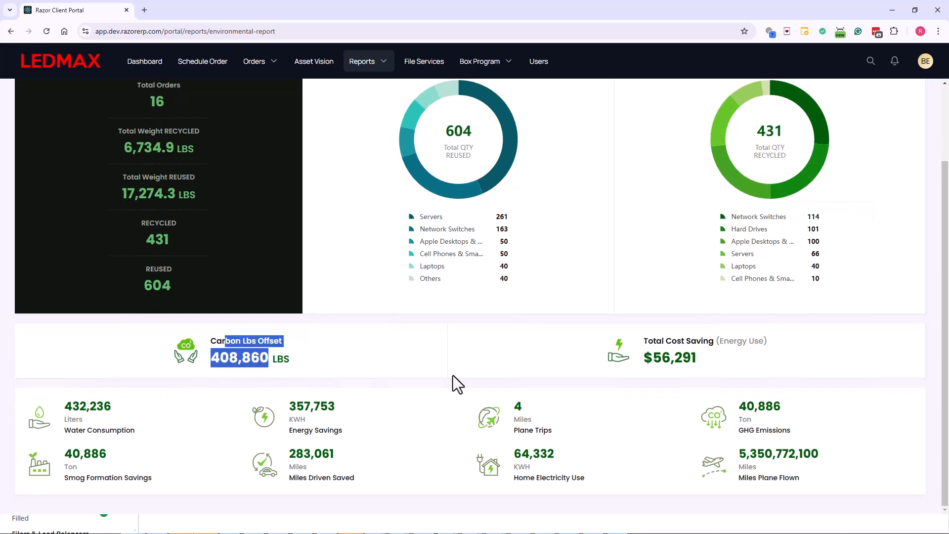
pyautogui.click(750, 368)
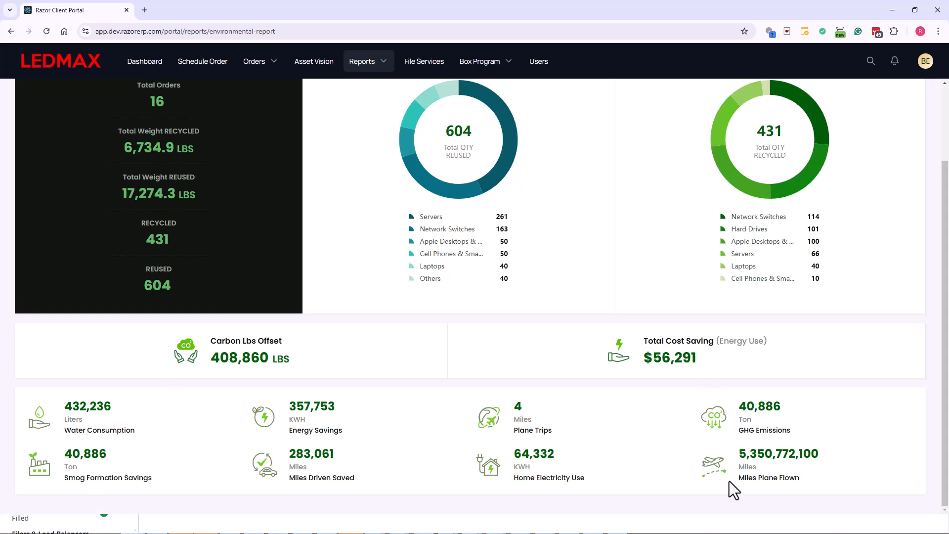
pyautogui.scroll(2, 559, 316)
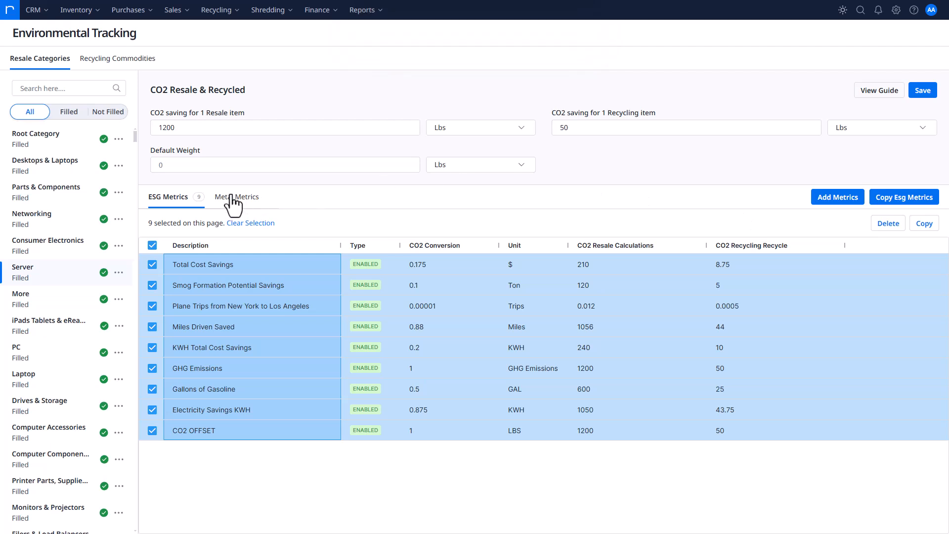
# Open Recycling Commodities in Environmental Tracking and examine the CO2 saving fields of the first Don't Use - Computer commodity and PC - Mixed
pyautogui.click(118, 60)
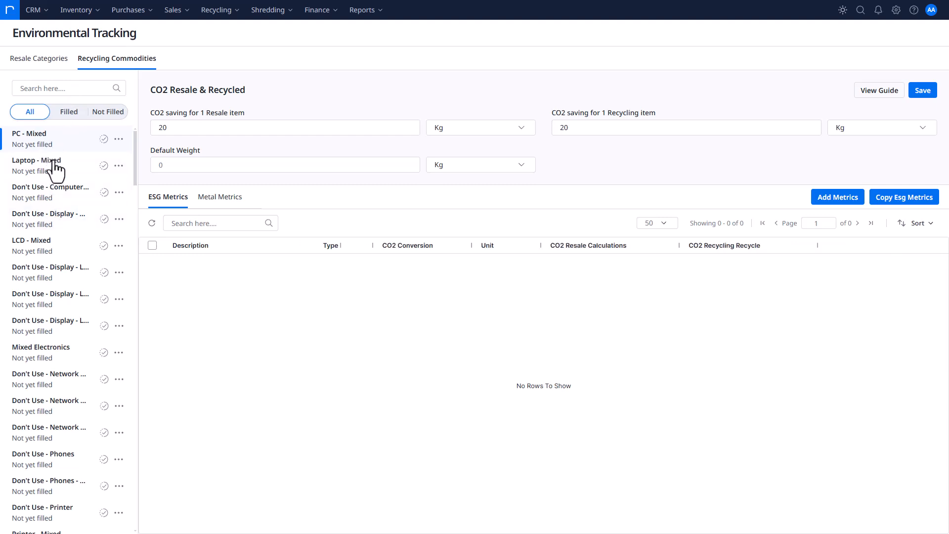
pyautogui.click(43, 194)
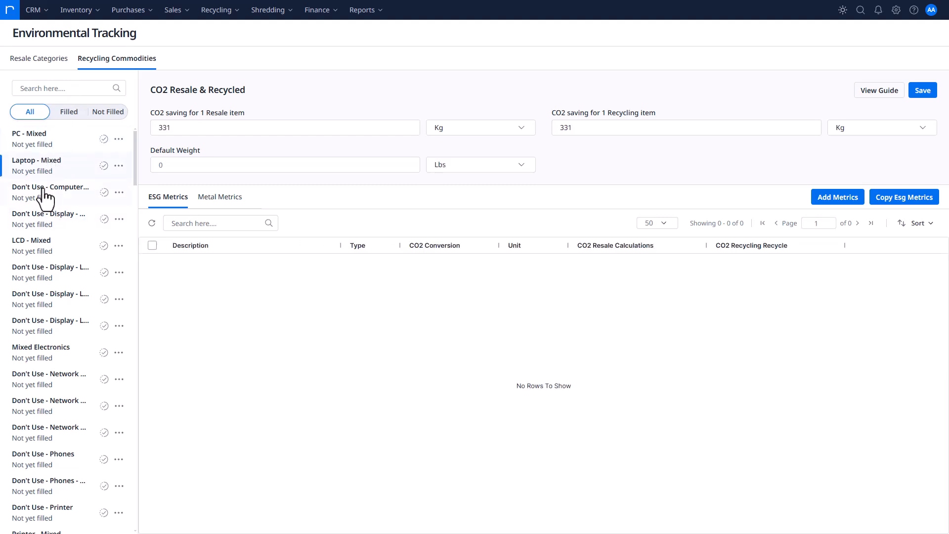
pyautogui.click(666, 128)
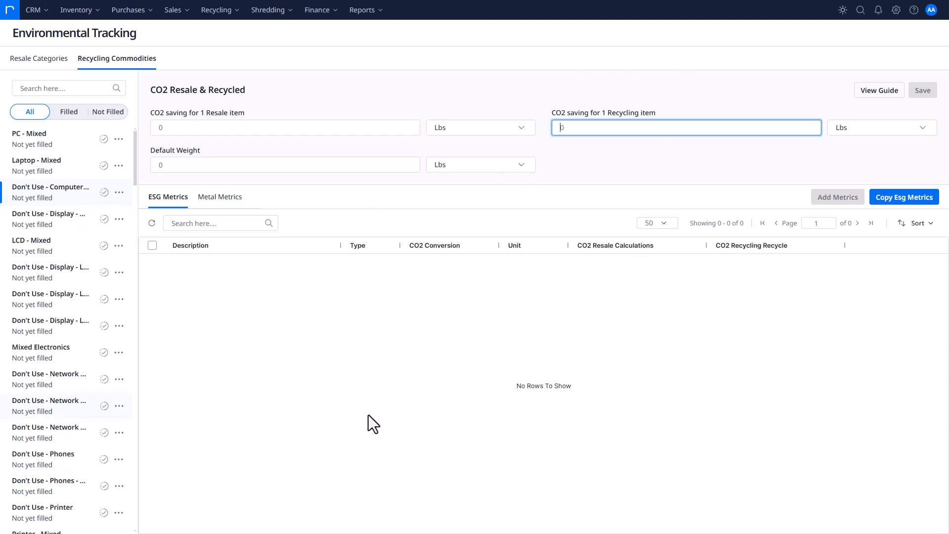
pyautogui.click(532, 178)
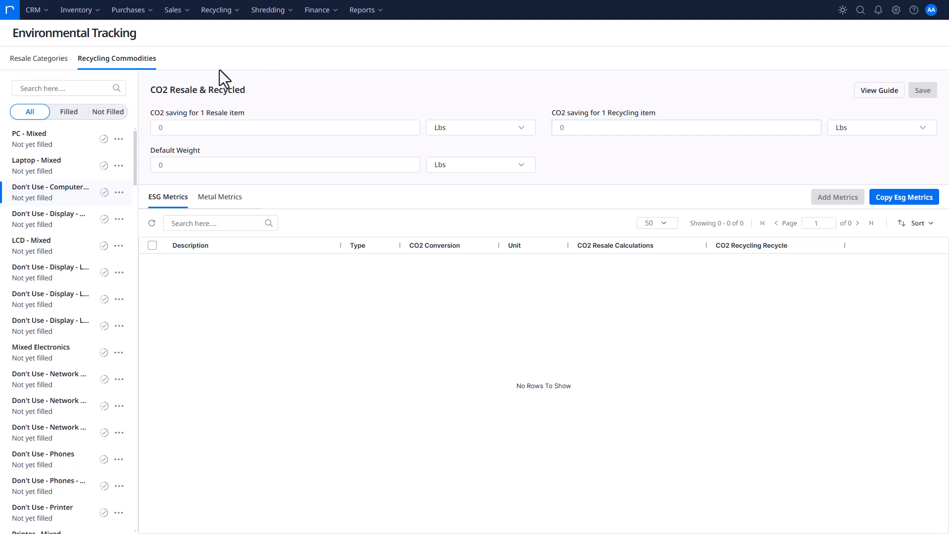
pyautogui.click(34, 140)
# Return to Resale Categories and save the Root Category's CO2 settings
pyautogui.click(43, 60)
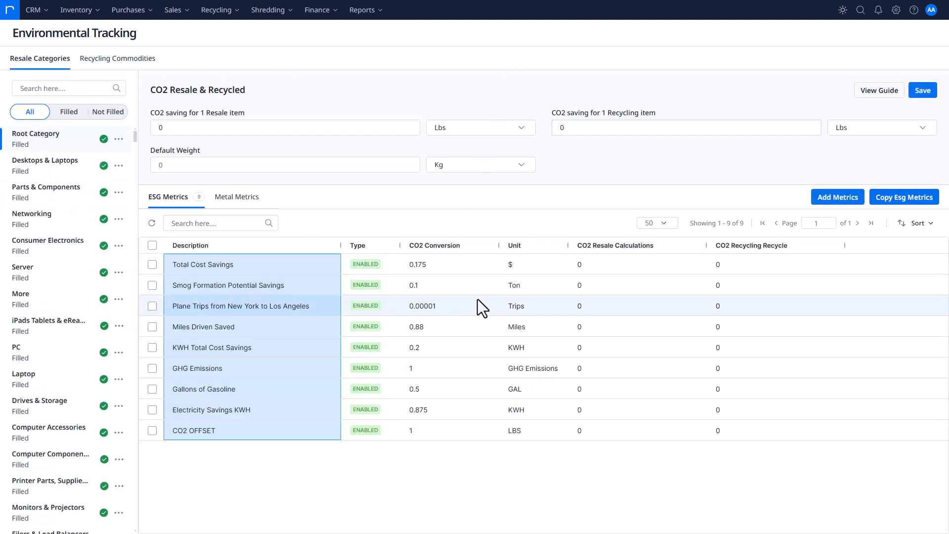
pyautogui.click(921, 91)
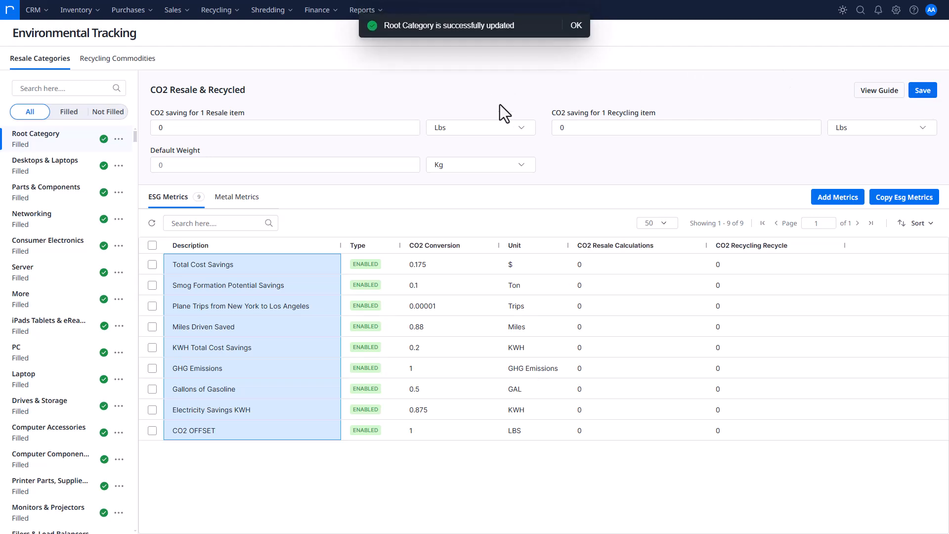